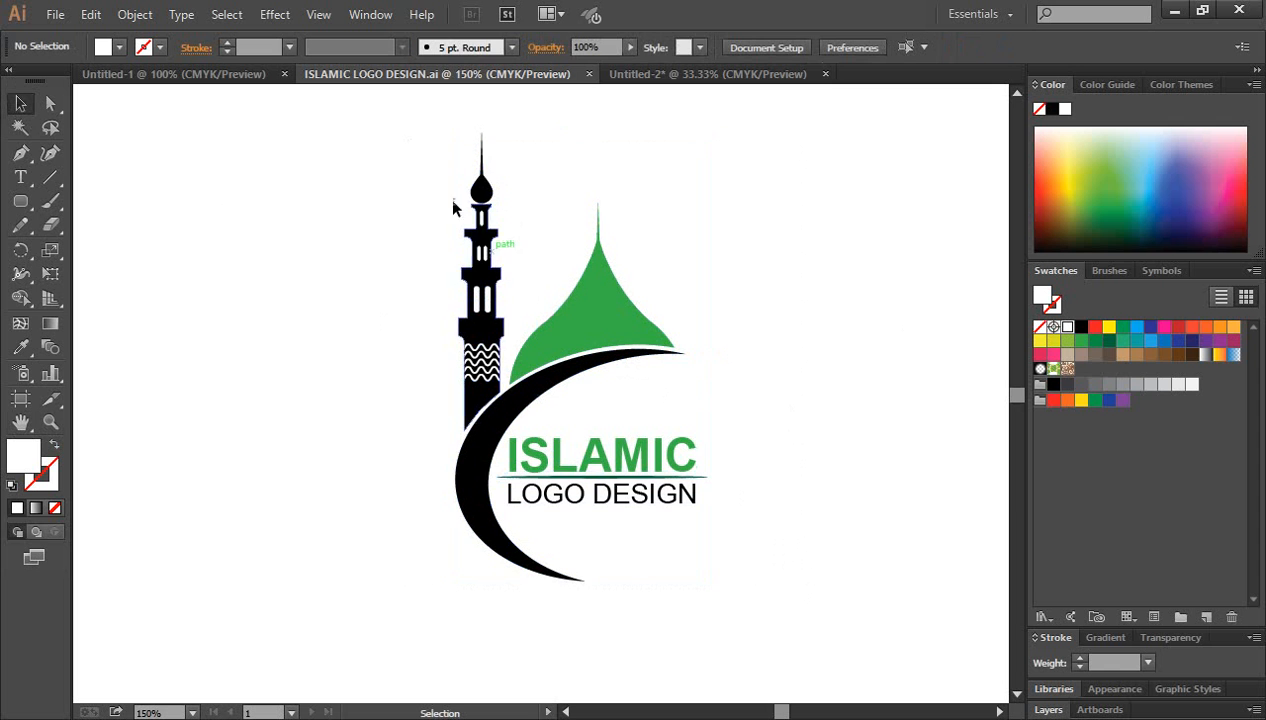
Step: Scale the whole mosque logo down to roughly a third of its size and move it to the artboard's upper-left area
drag(413, 133, 822, 598)
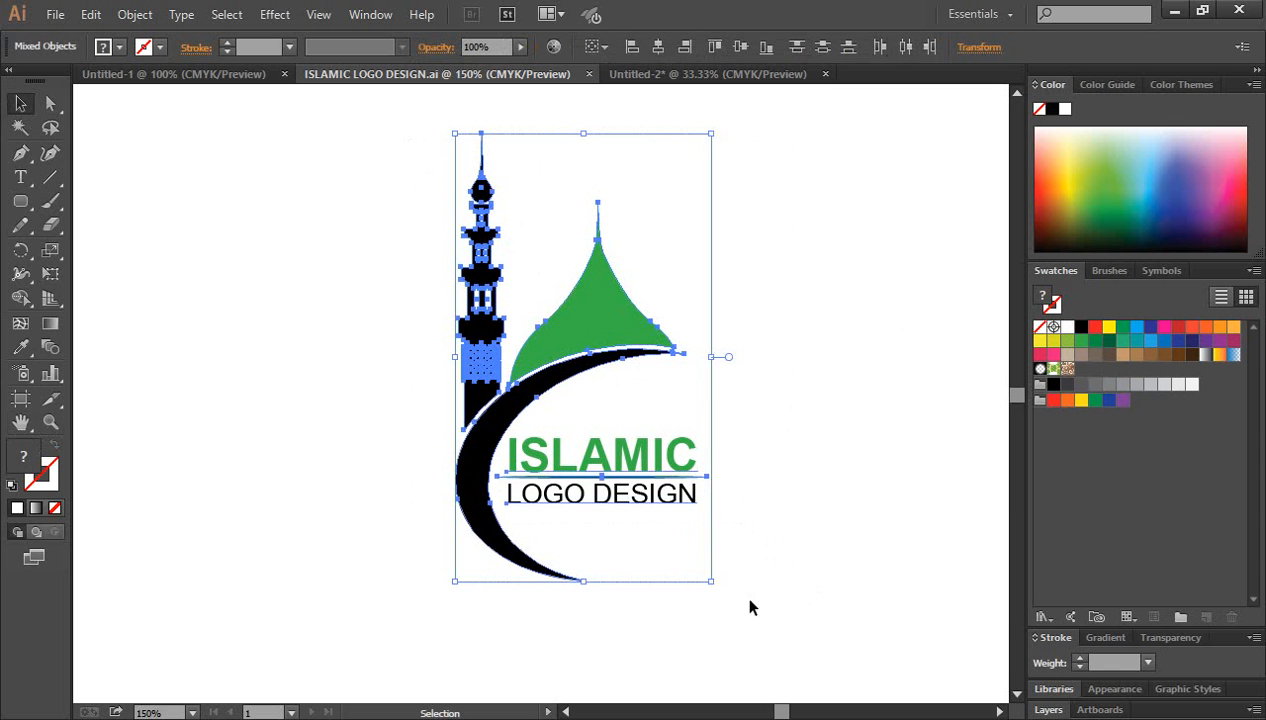
drag(713, 584, 625, 432)
drag(570, 340, 270, 188)
click(431, 282)
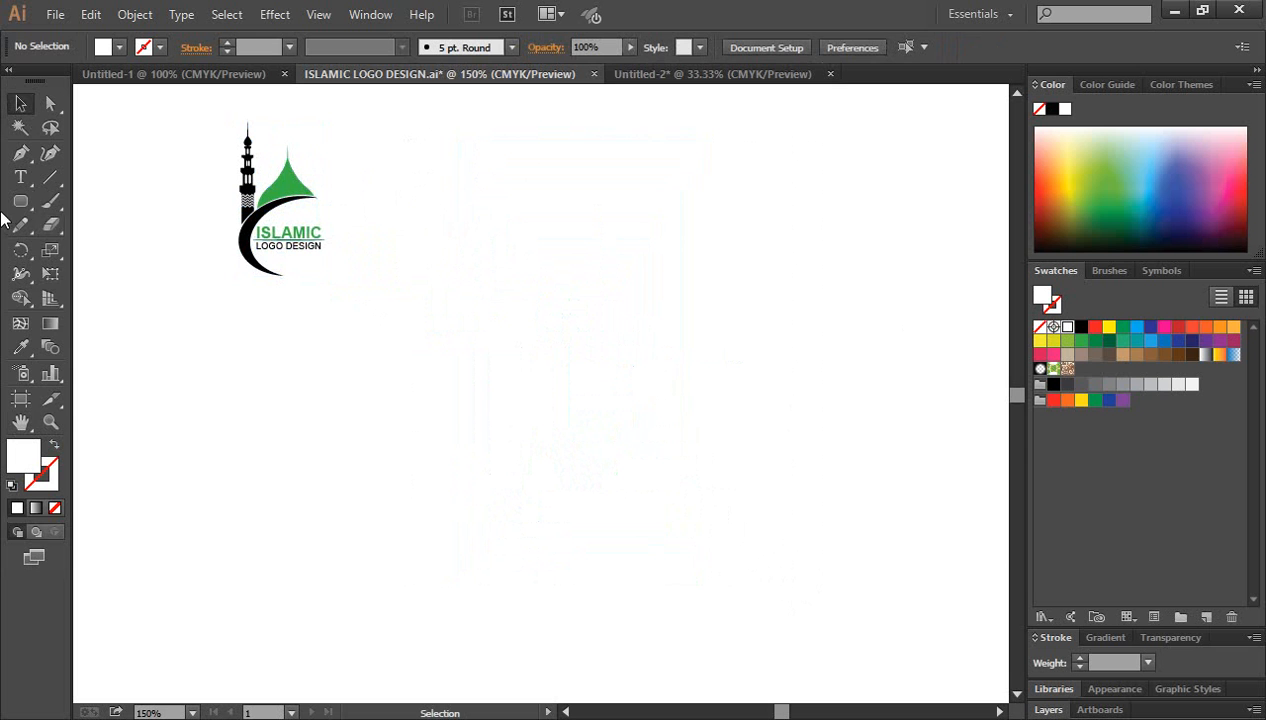
Step: Draw a tall portrait rectangle to the right of the logo and fill it with light green
drag(20, 200, 62, 201)
drag(542, 135, 910, 606)
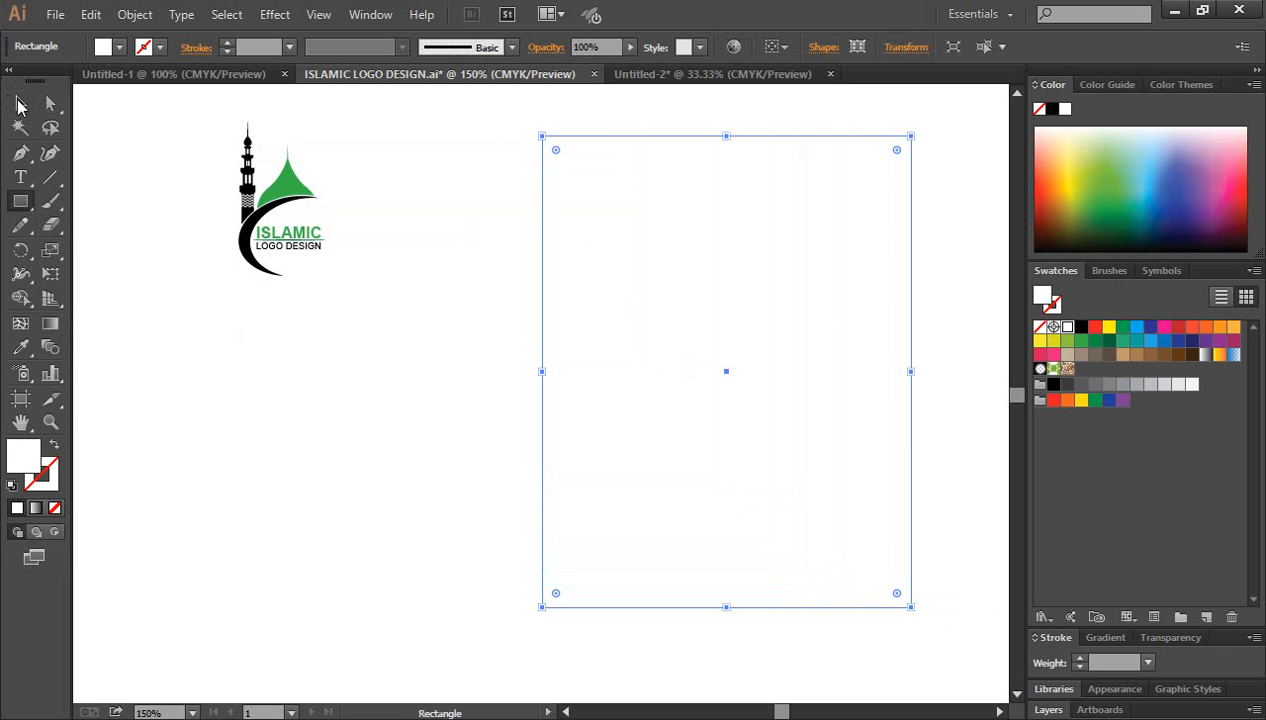
click(20, 103)
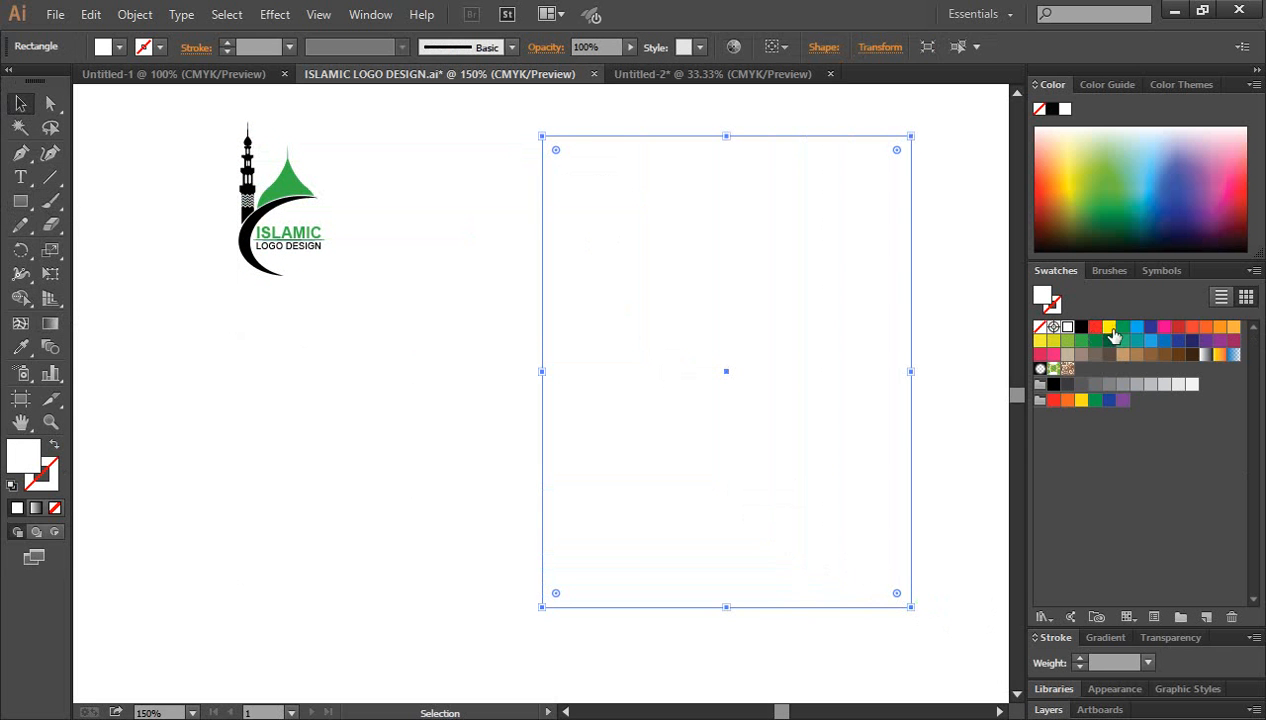
click(1067, 341)
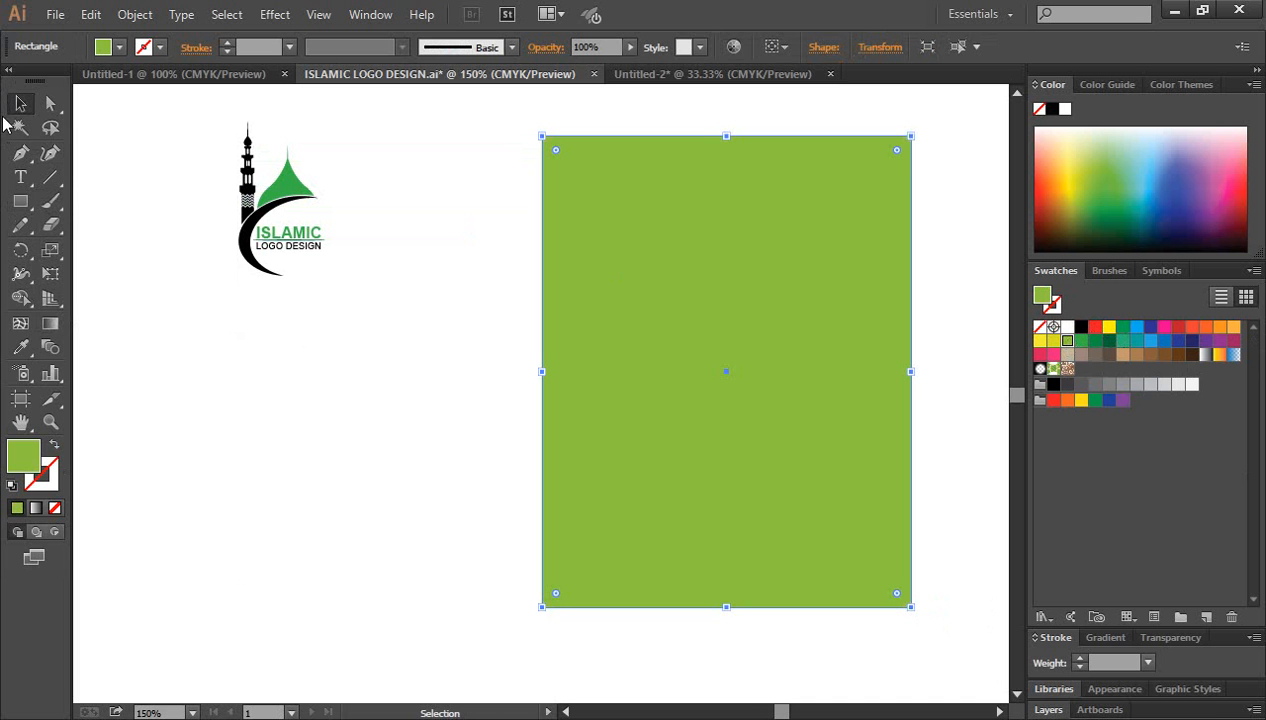
click(407, 503)
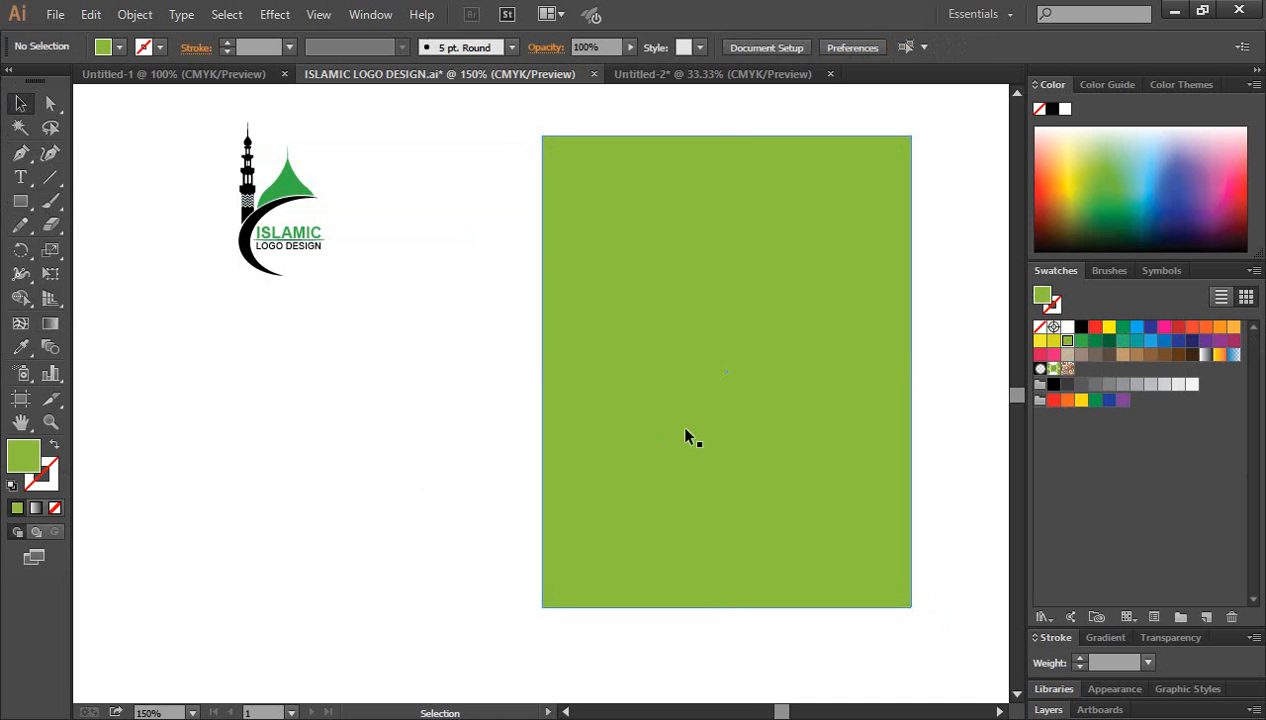
click(677, 422)
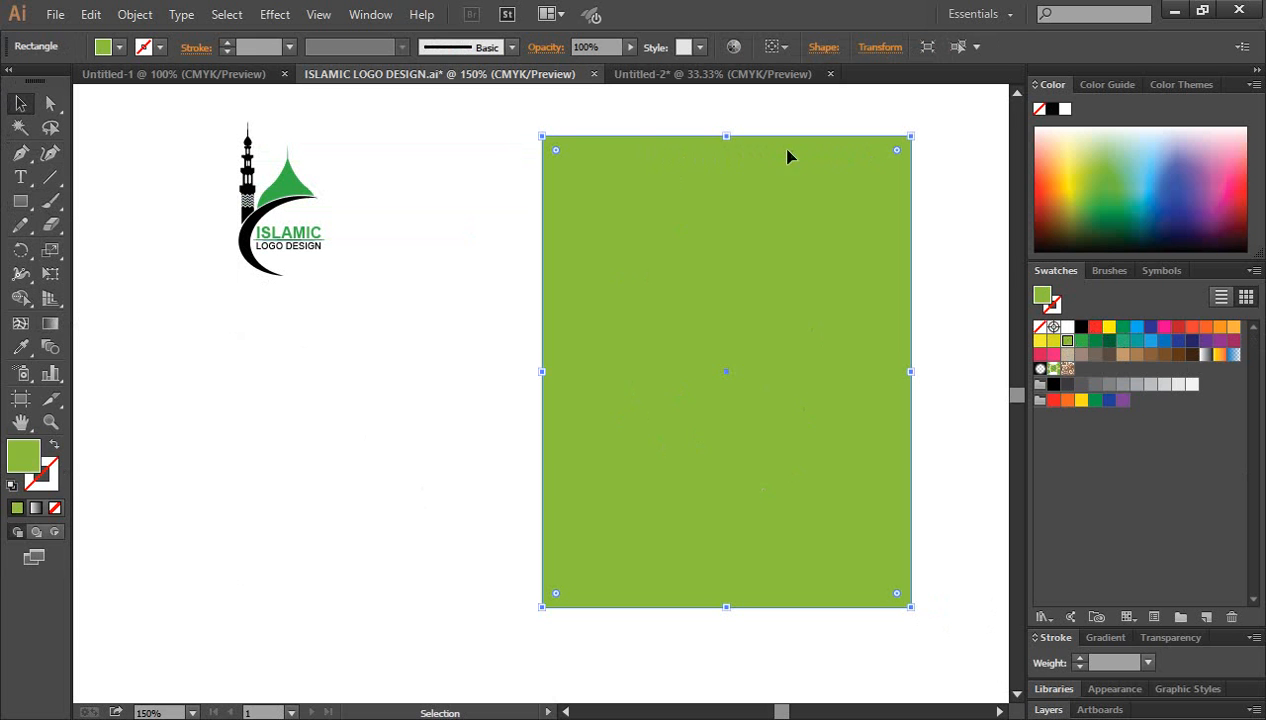
Step: Shrink the complete logo slightly and place it in the upper-left corner of the green rectangle
drag(192, 119, 358, 320)
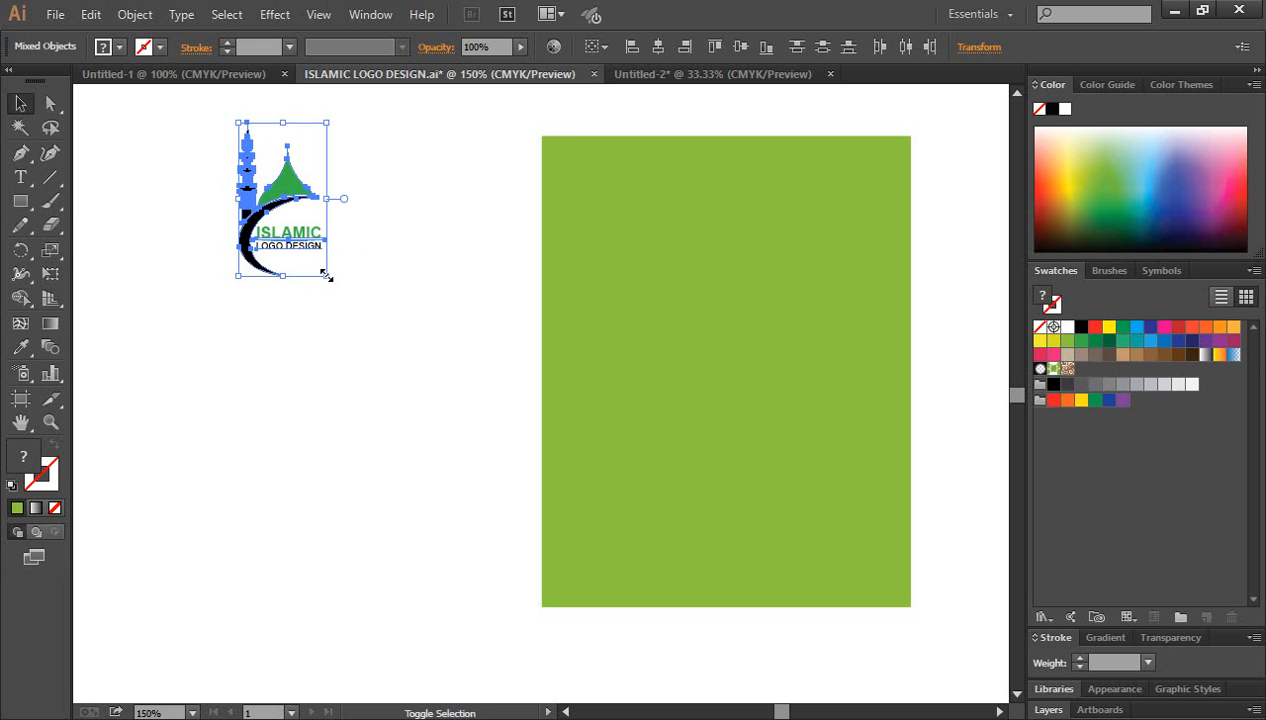
drag(326, 276, 323, 271)
drag(298, 216, 610, 214)
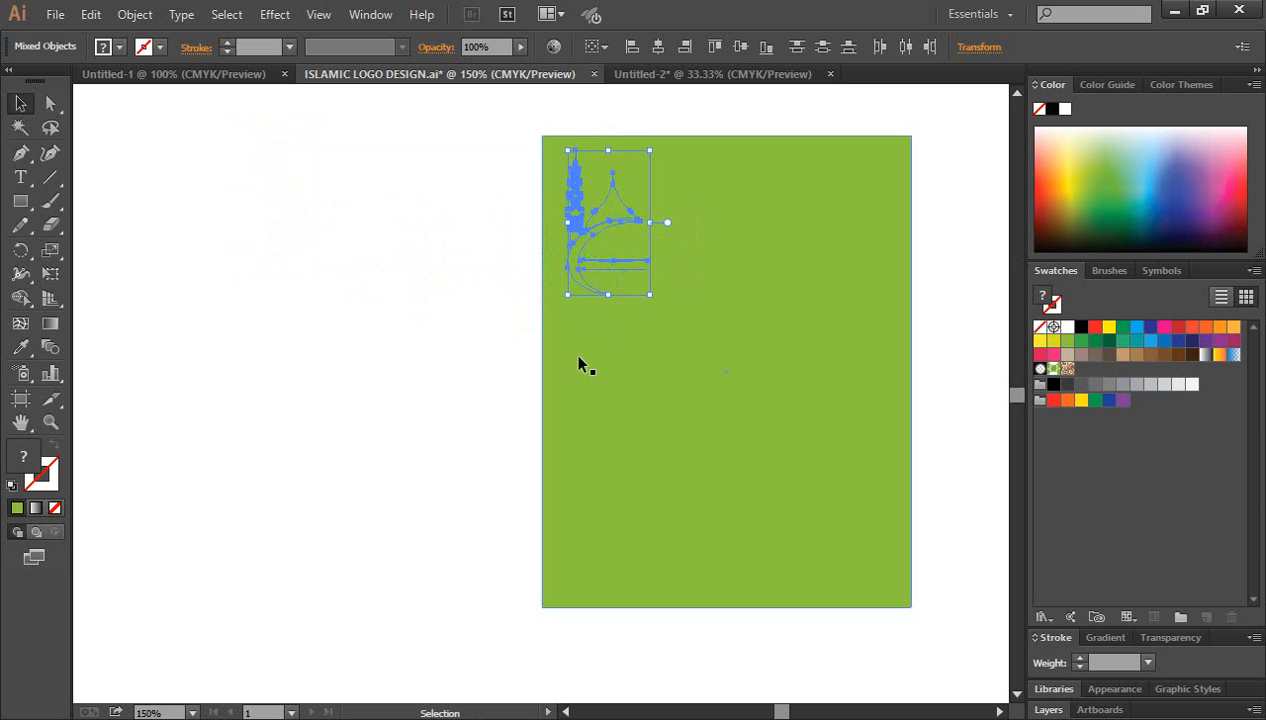
key(ctrl)
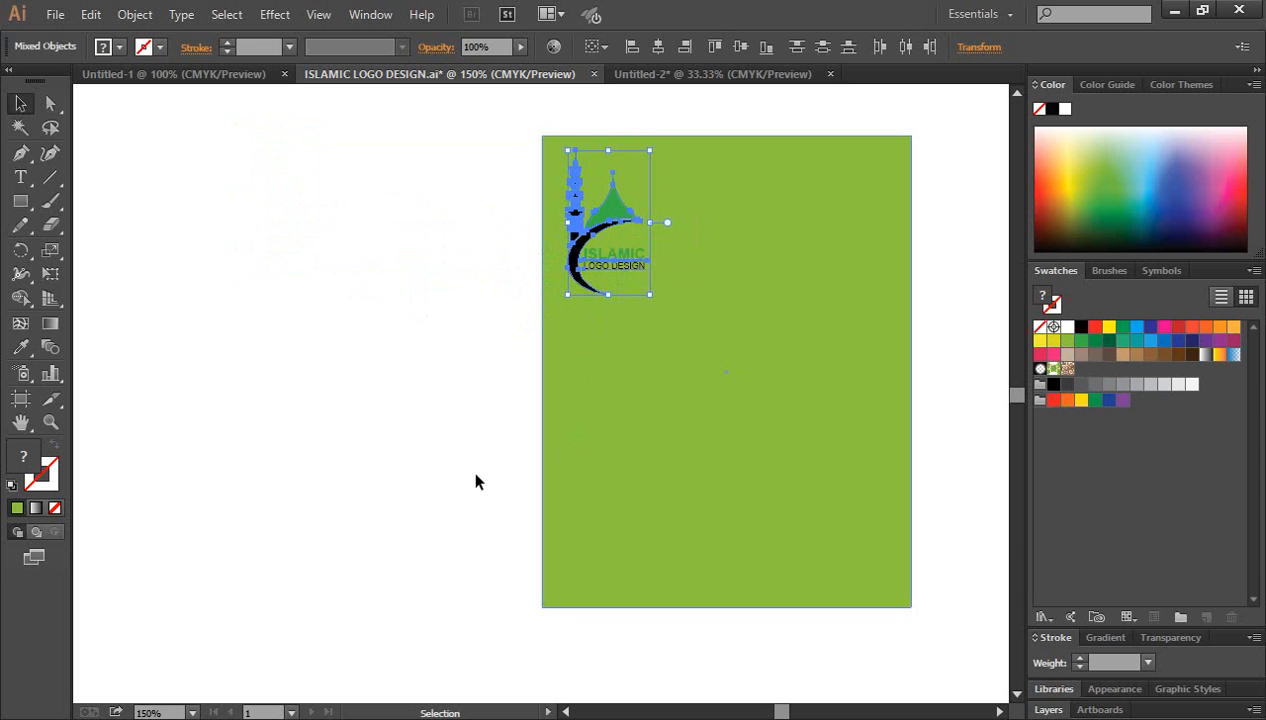
click(424, 401)
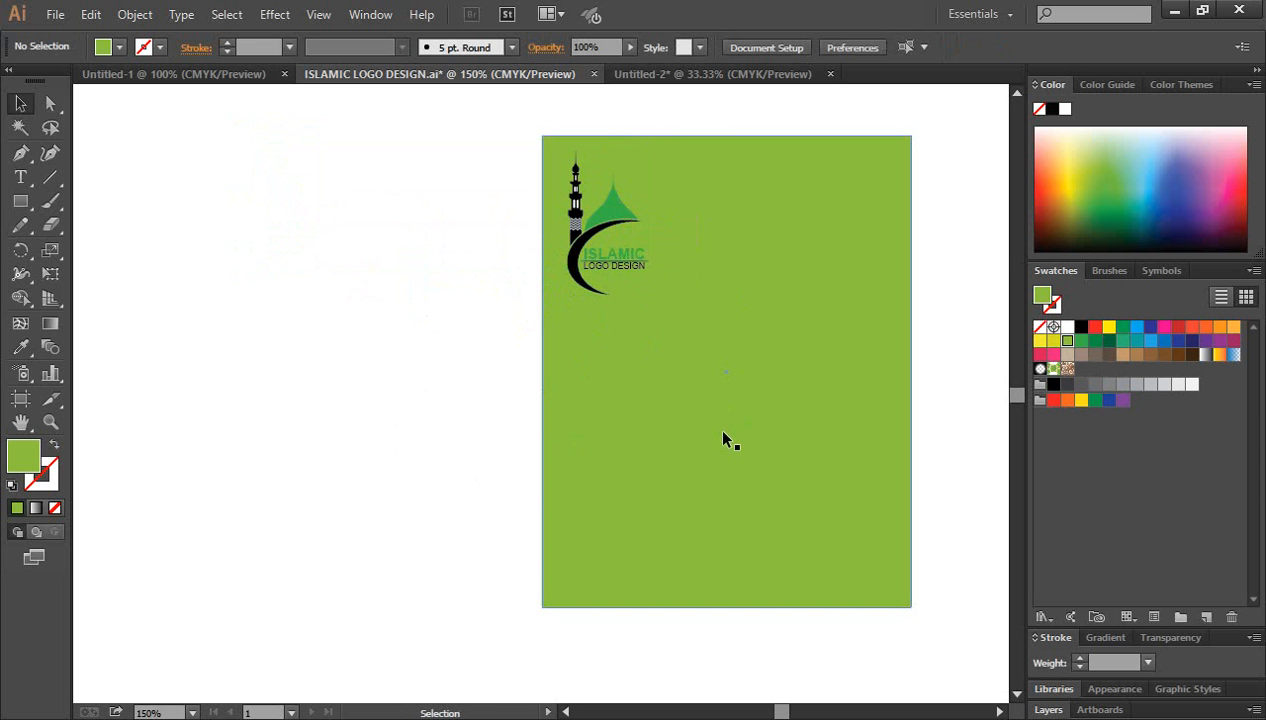
Step: Move the green rectangle together with its logo off the artboard onto the empty canvas to the right
key(ctrl+minus)
key(ctrl+minus)
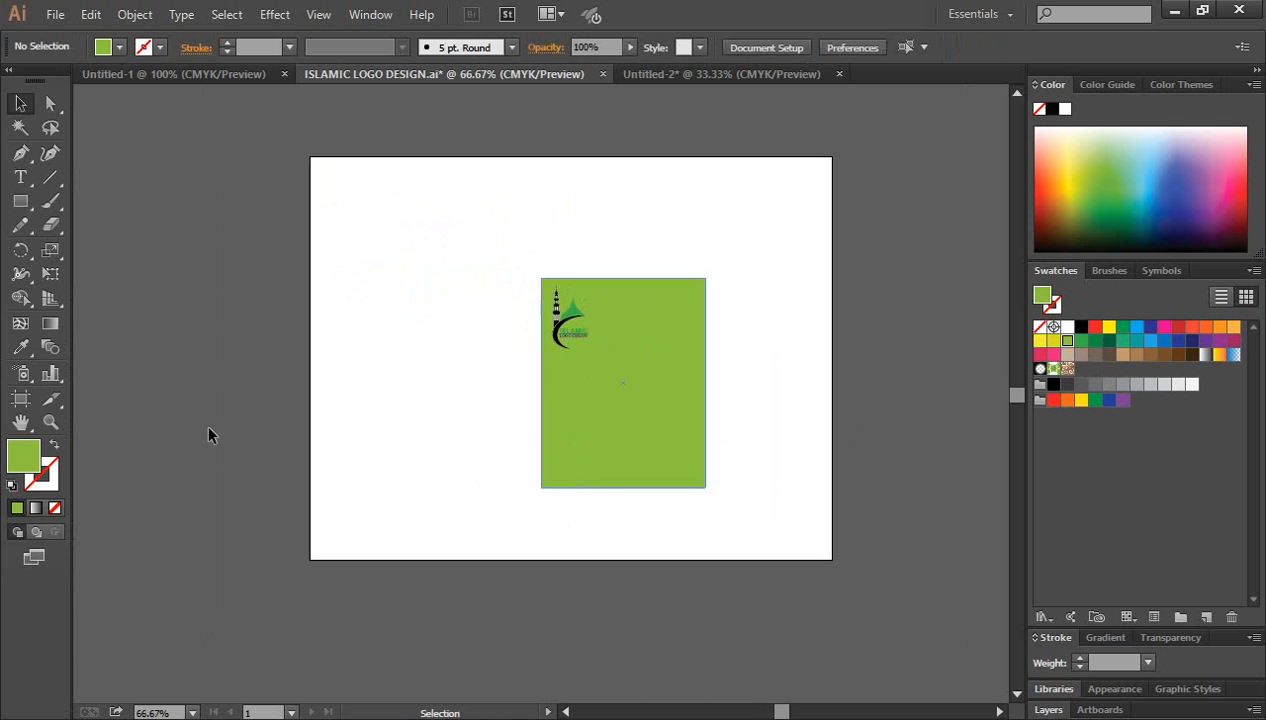
click(20, 421)
drag(836, 574, 598, 574)
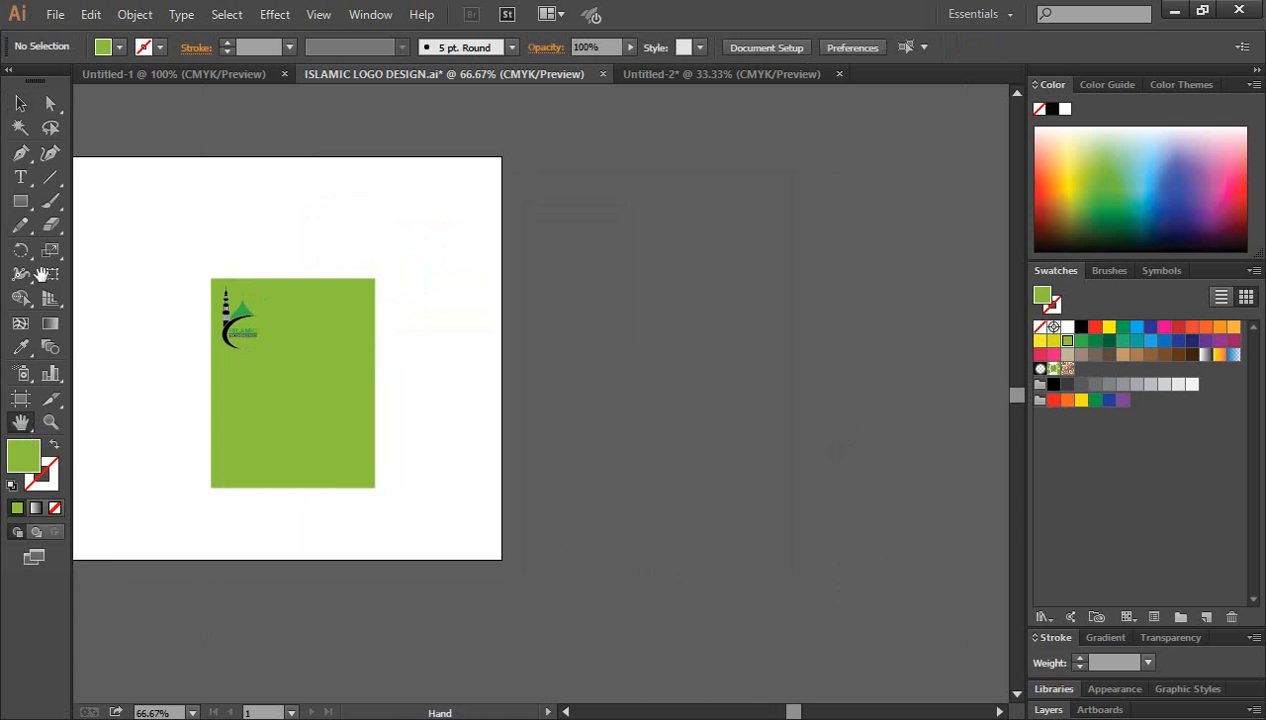
click(20, 103)
drag(118, 232, 495, 555)
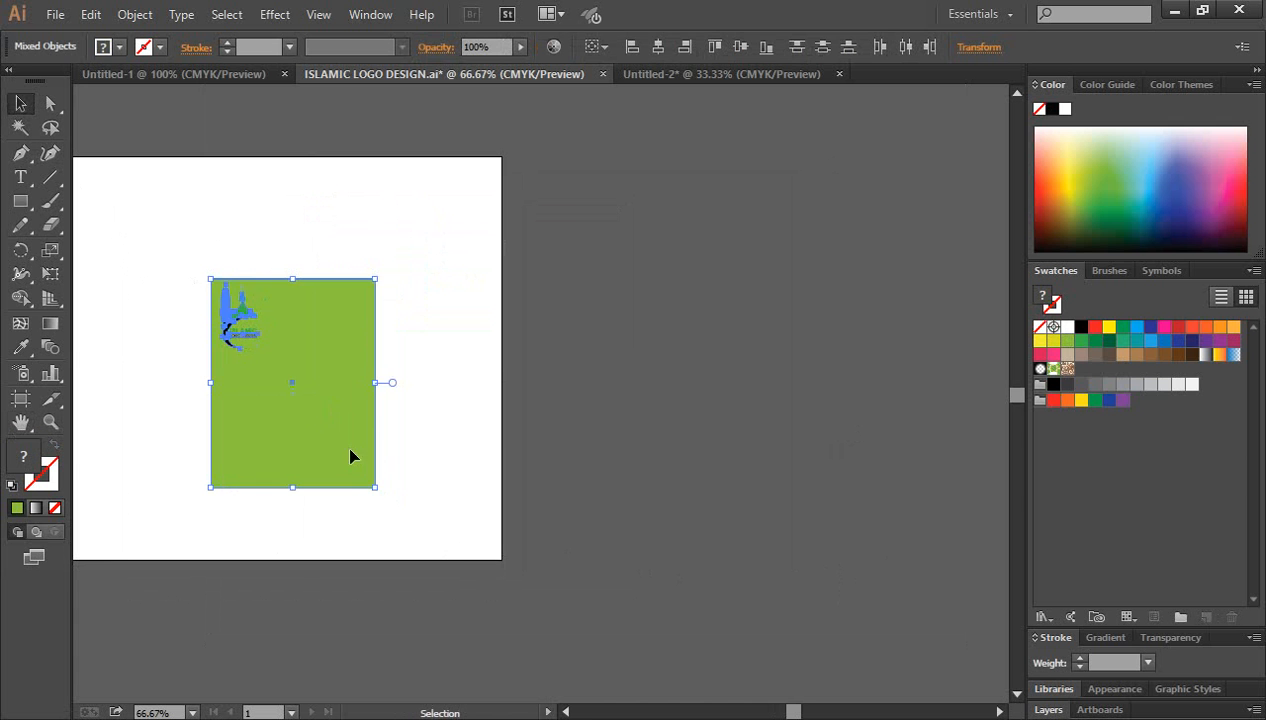
drag(350, 456, 777, 444)
click(890, 490)
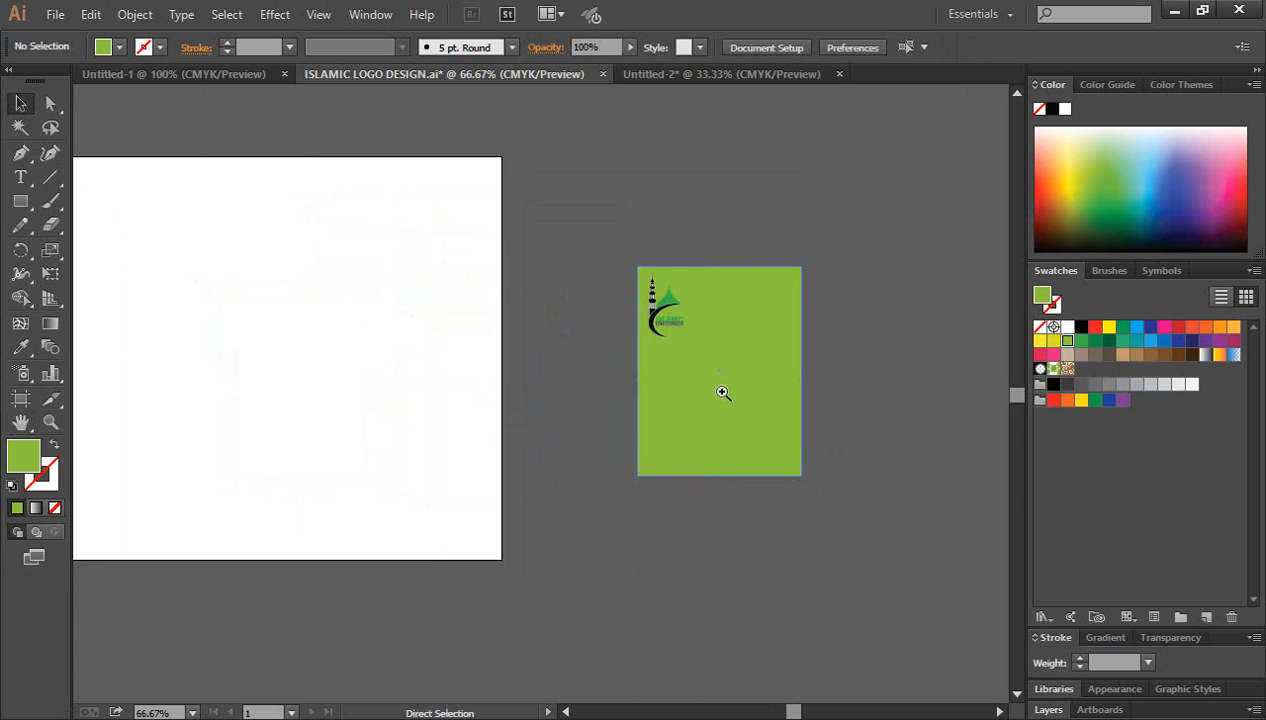
Step: Fill the page rectangle behind the logo with white
click(723, 393)
click(573, 294)
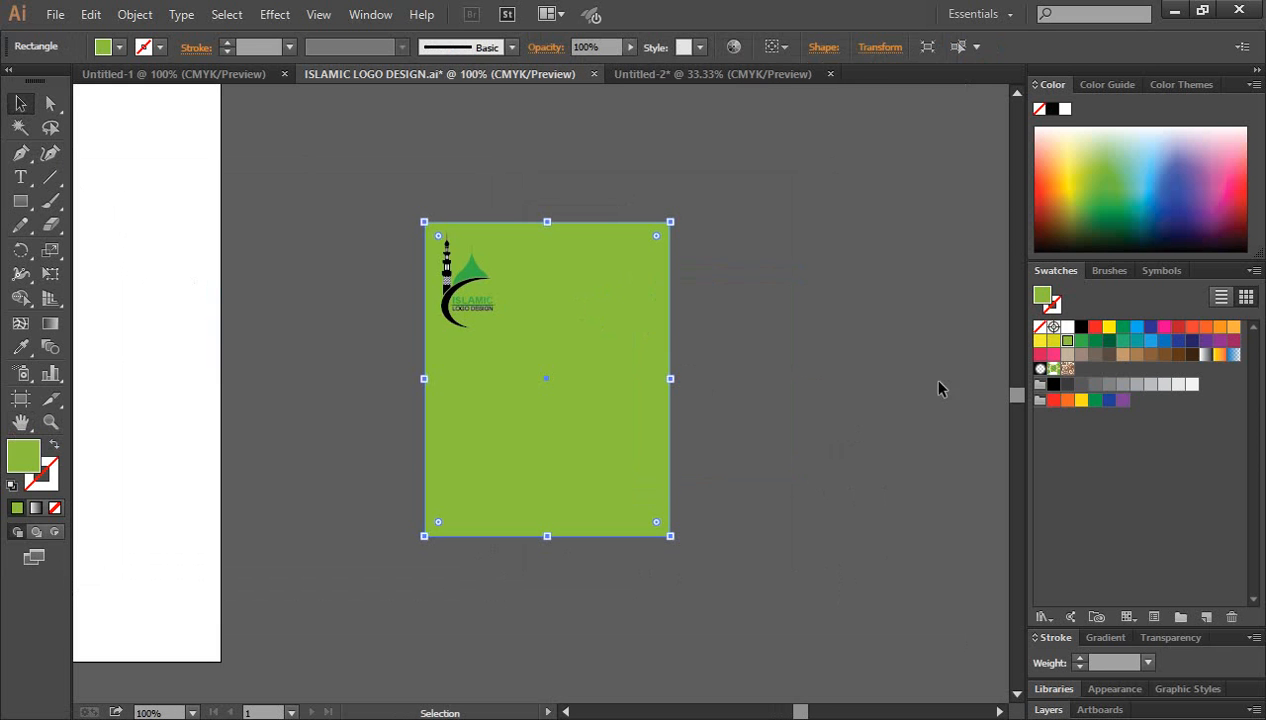
click(1067, 327)
click(772, 373)
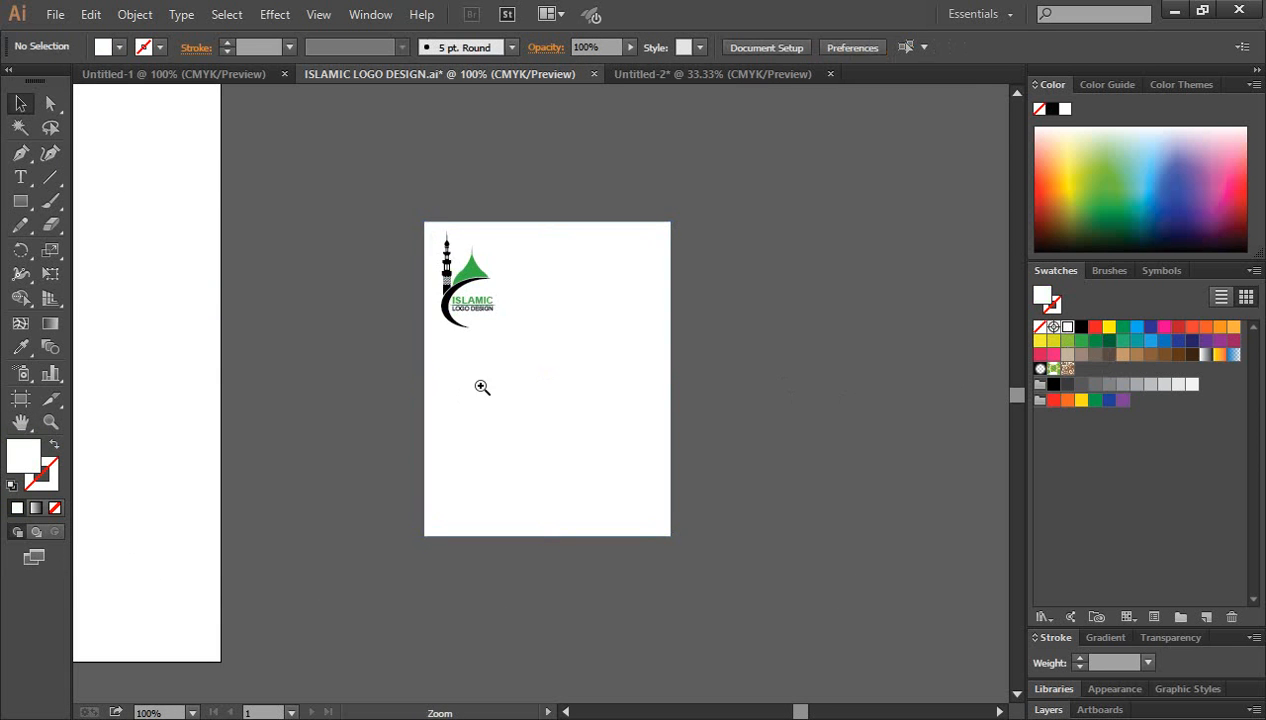
Step: Duplicate the logo's green word ISLAMIC and enlarge the copy as a heading across the top of the page
click(481, 387)
key(v)
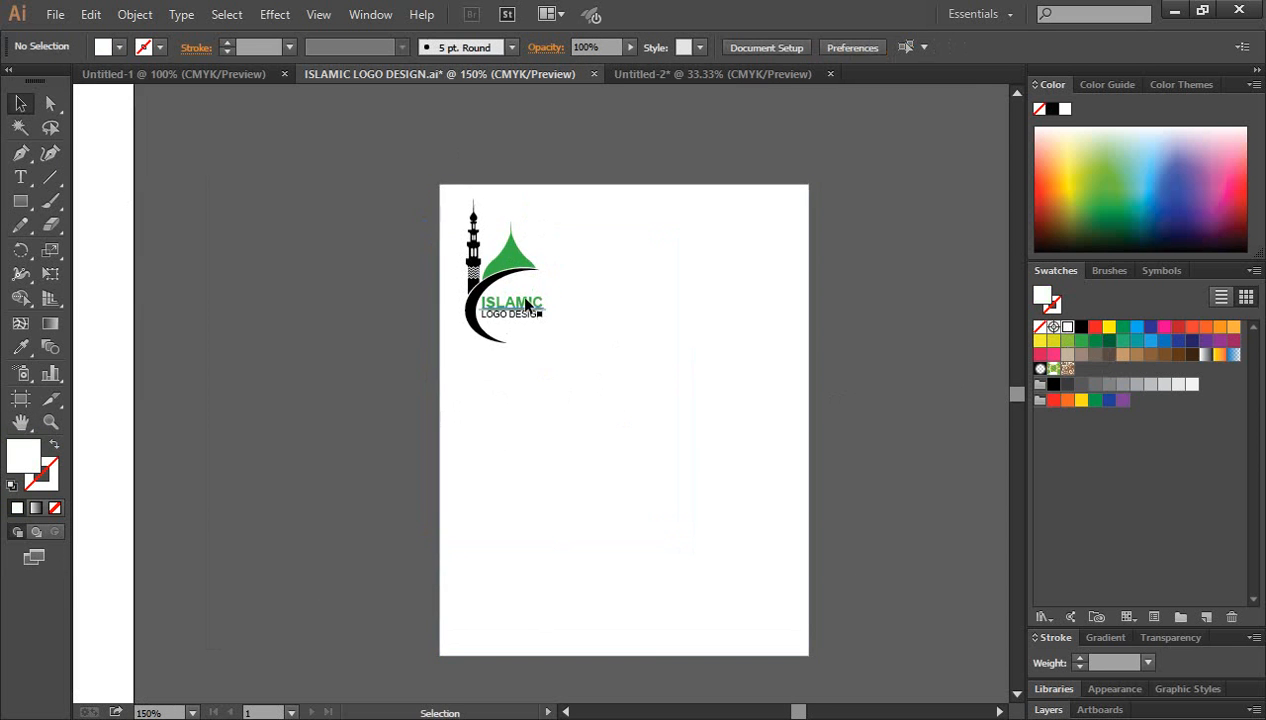
click(529, 305)
drag(525, 305, 748, 262)
click(874, 378)
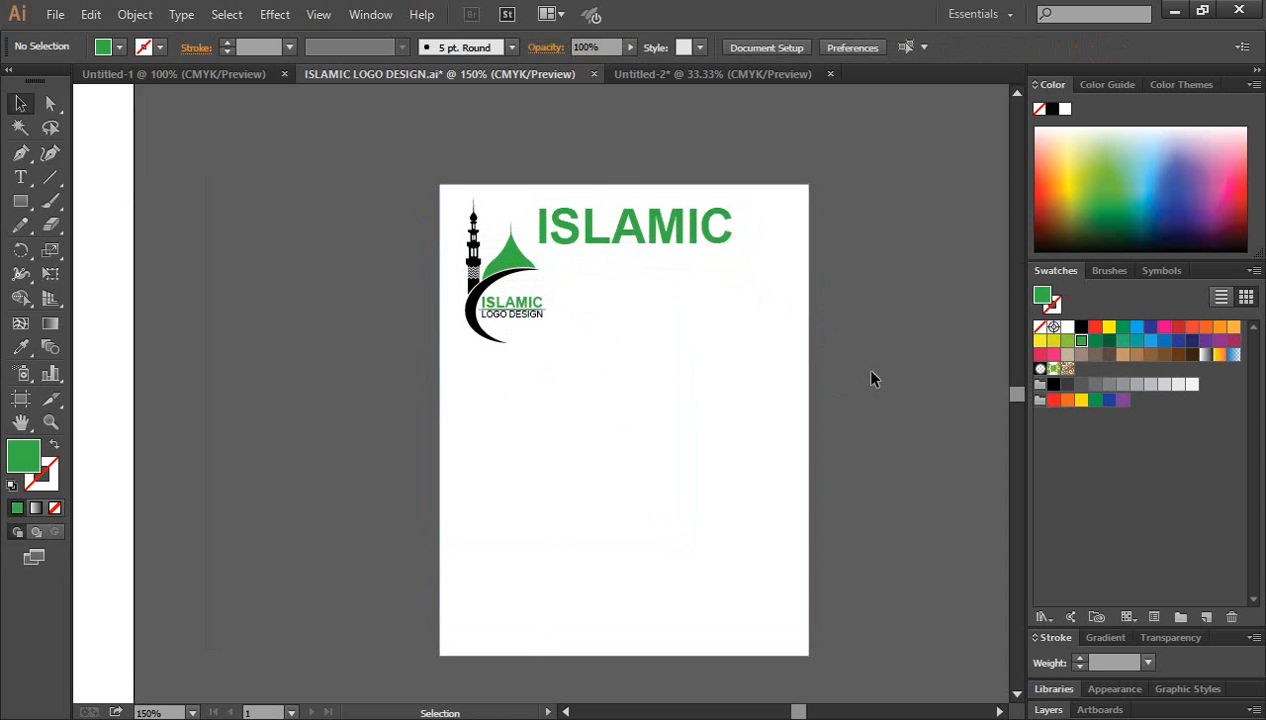
scroll(860, 366, down, 1)
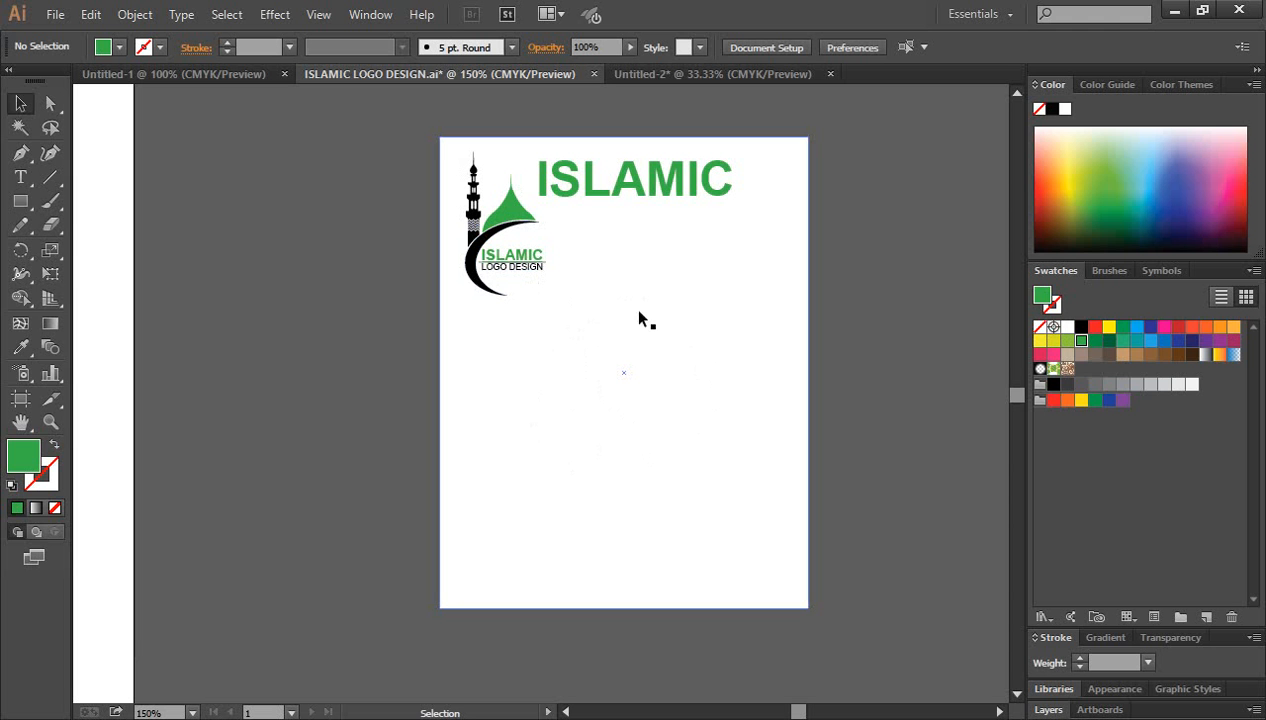
click(755, 514)
key(a)
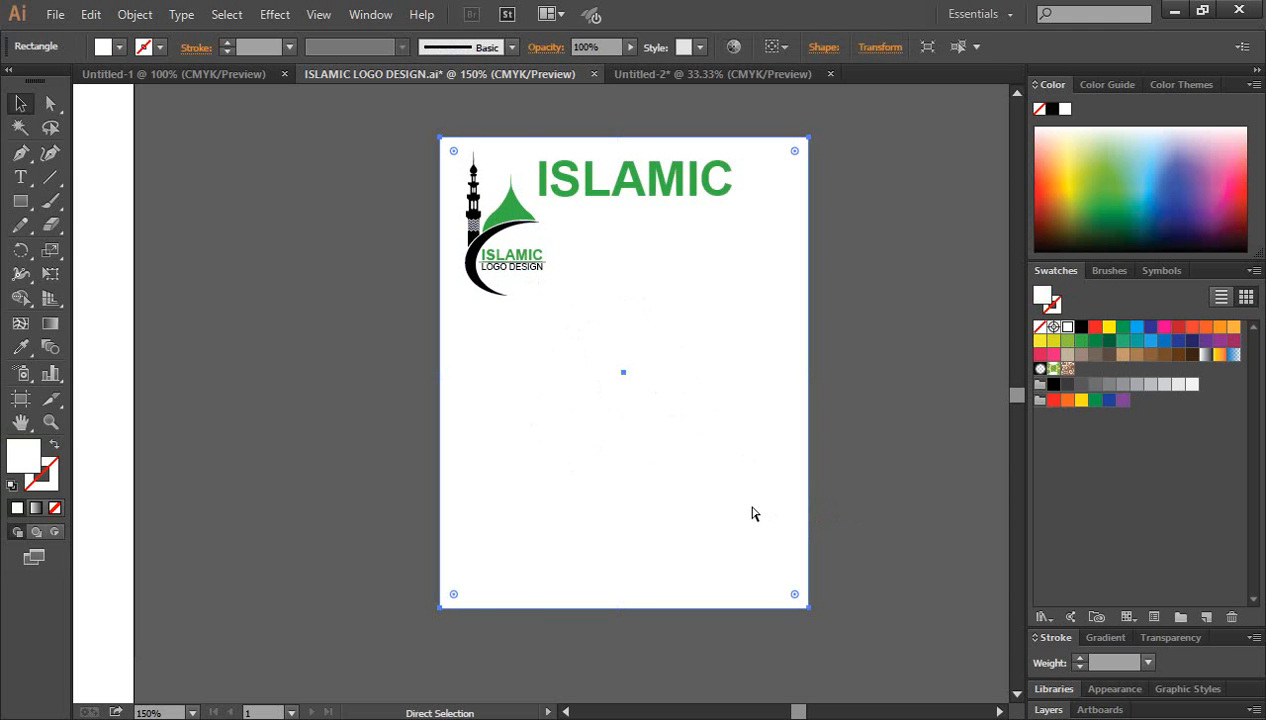
key(ctrl+shift+a)
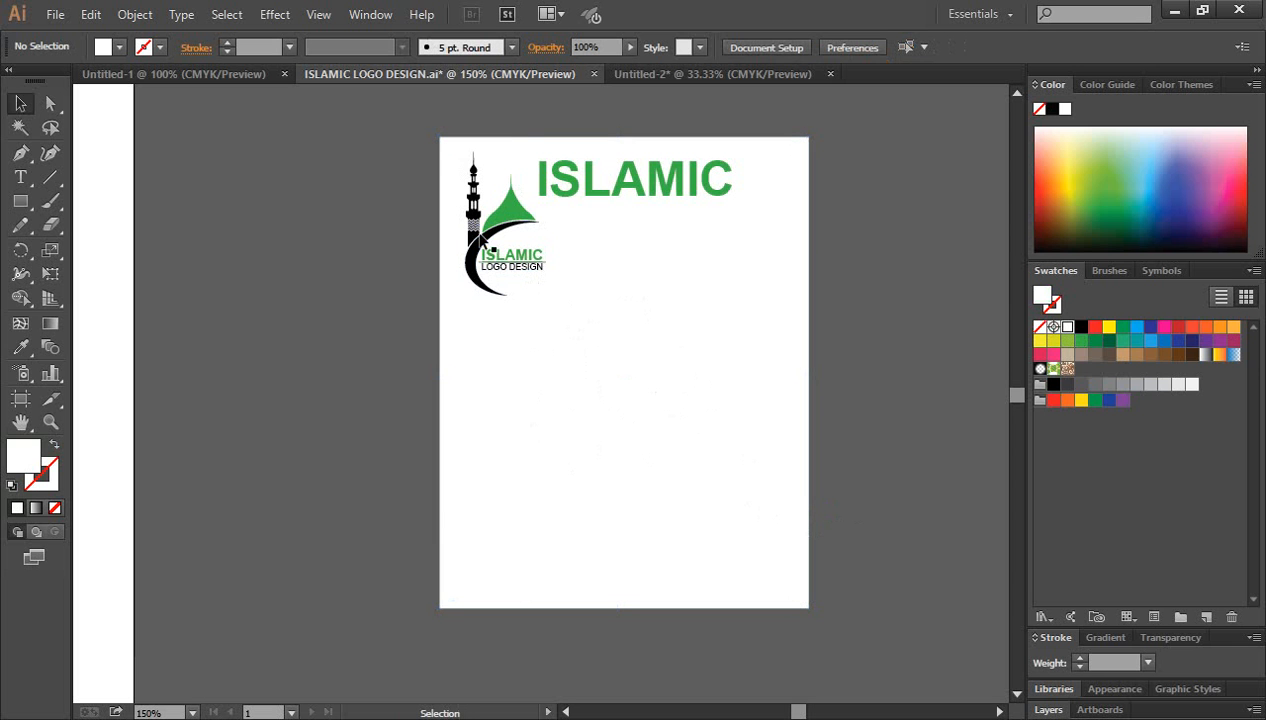
Step: Shift the small corner logo about 8 pt left and 3 pt up, closer to the page corner
click(527, 288)
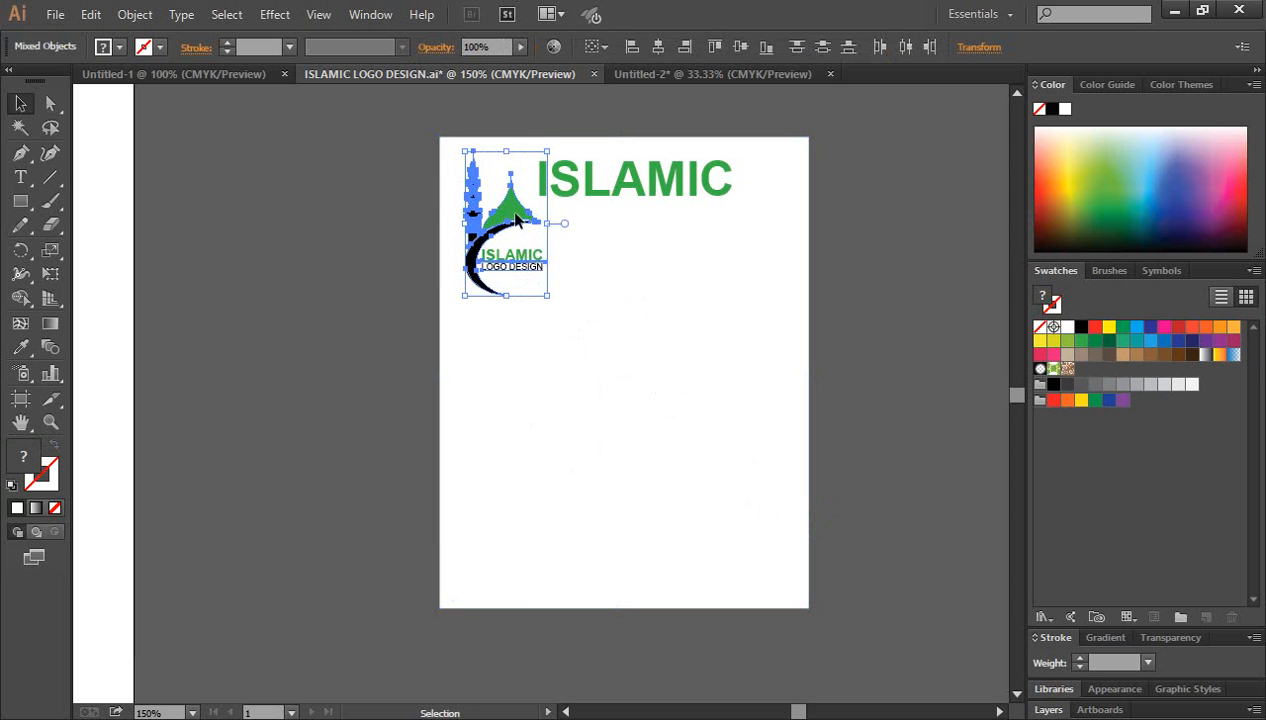
drag(513, 218, 501, 213)
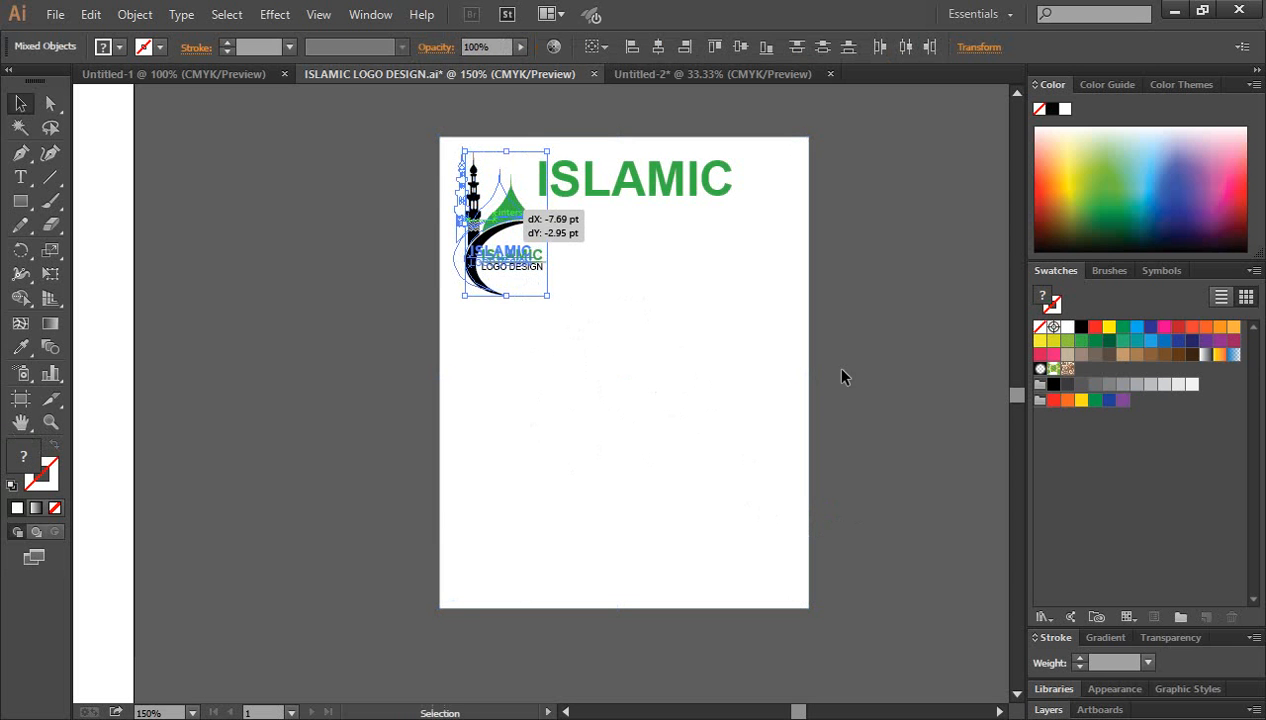
click(896, 370)
Step: Duplicate the corner logo into the middle of the page and scale the copy up to nearly twice its size
drag(443, 146, 505, 302)
drag(490, 235, 627, 408)
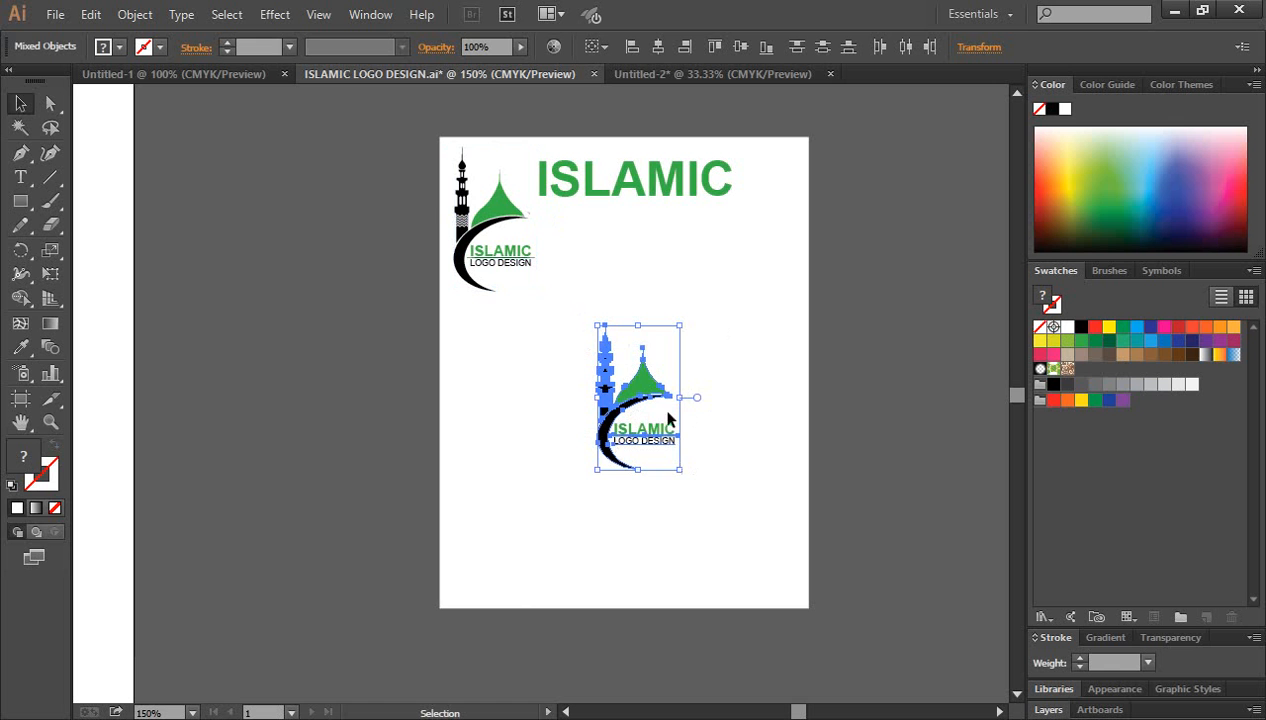
drag(681, 473, 725, 527)
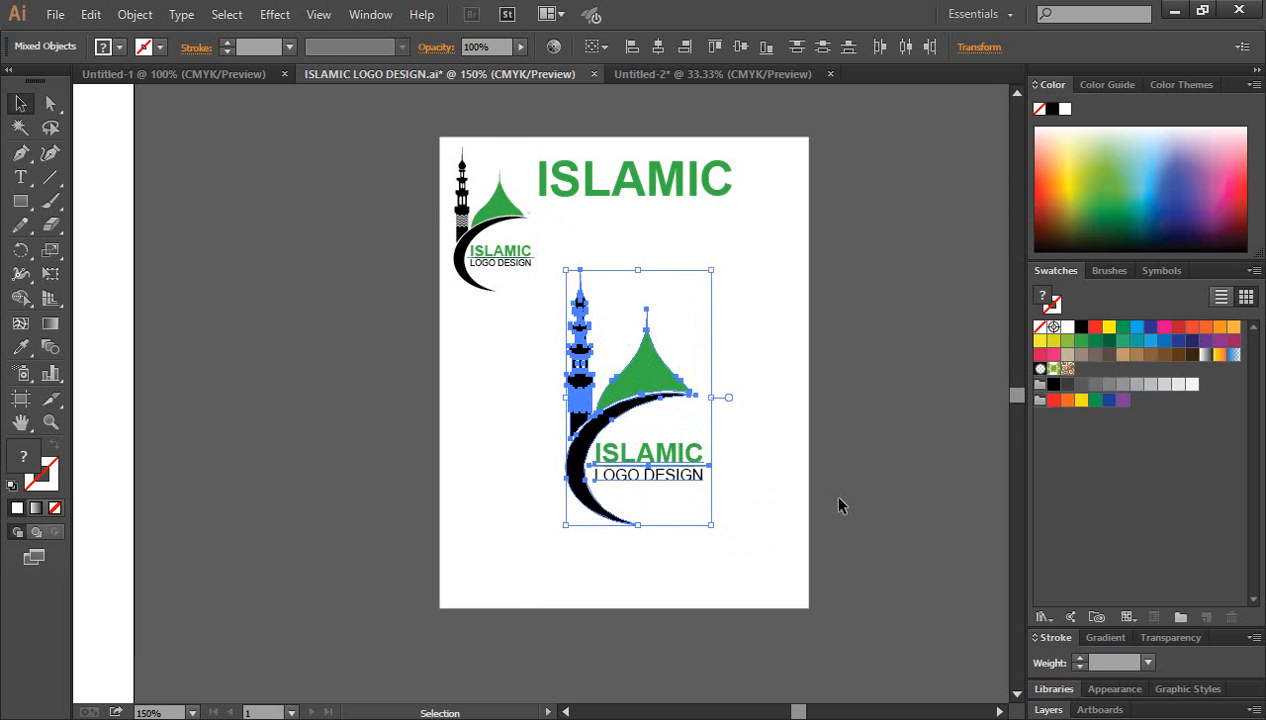
click(890, 458)
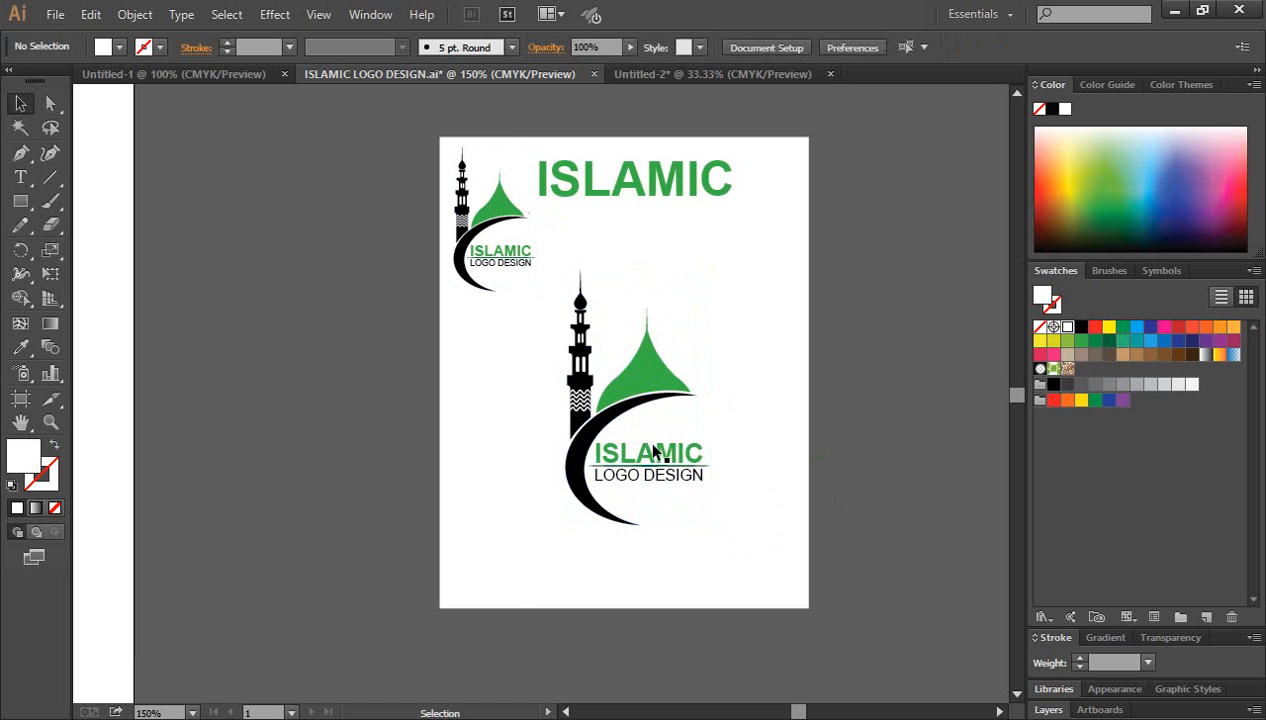
drag(547, 273, 748, 524)
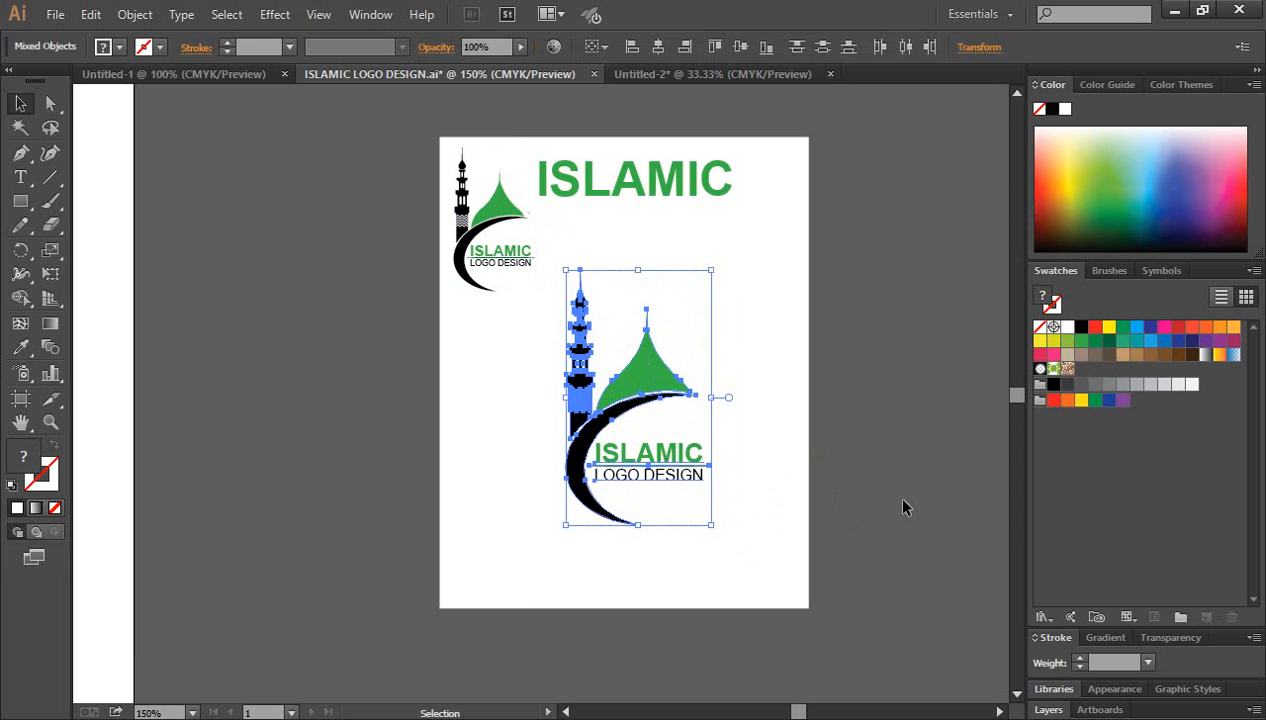
click(913, 477)
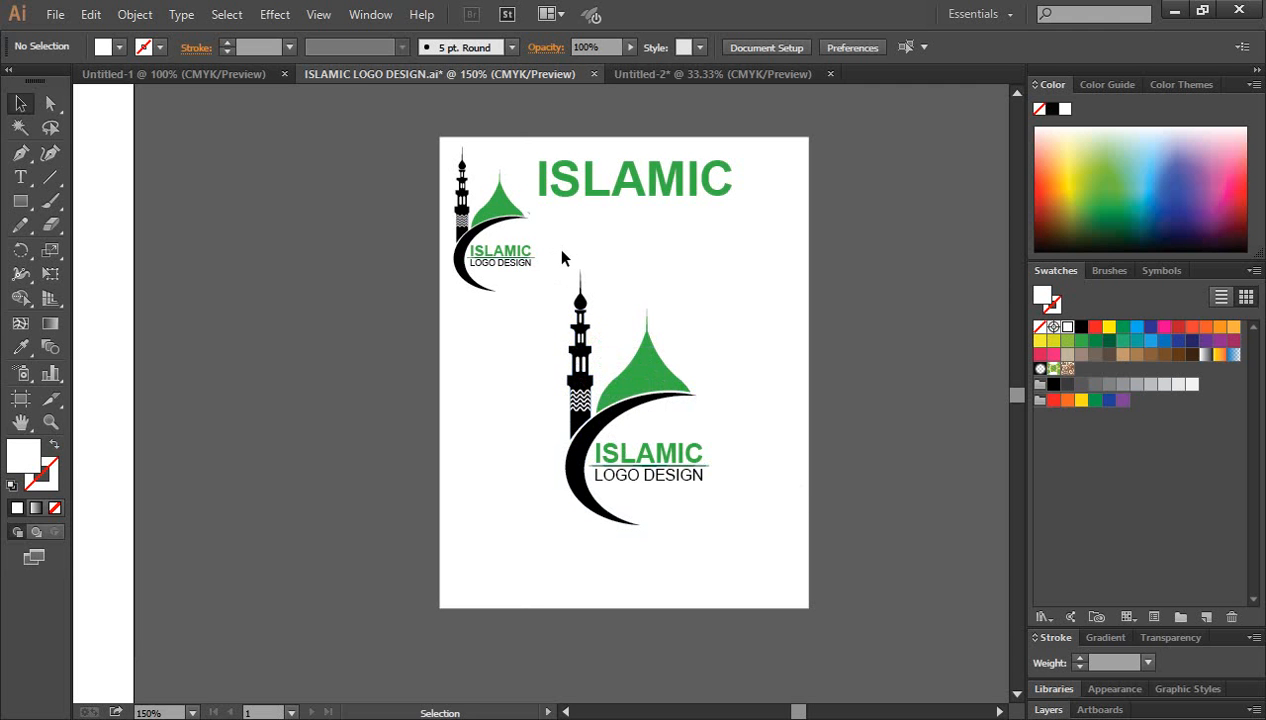
drag(565, 262, 743, 538)
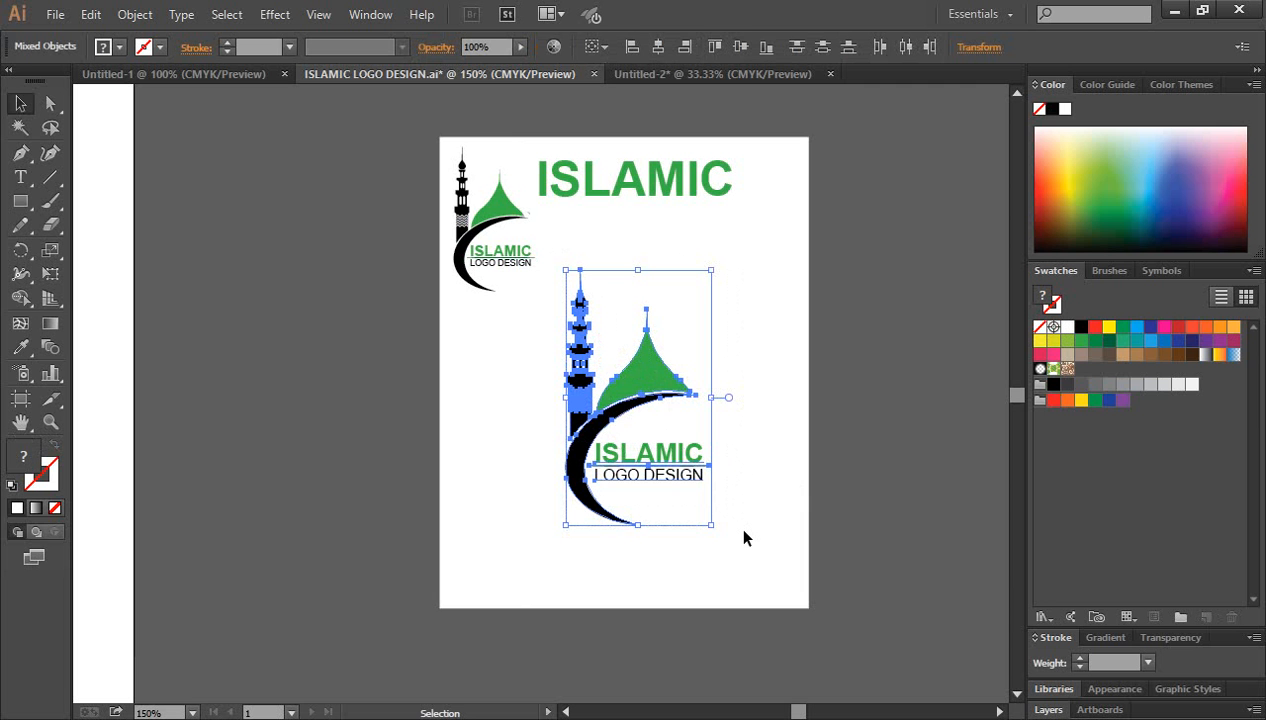
click(835, 436)
drag(561, 259, 750, 537)
click(866, 430)
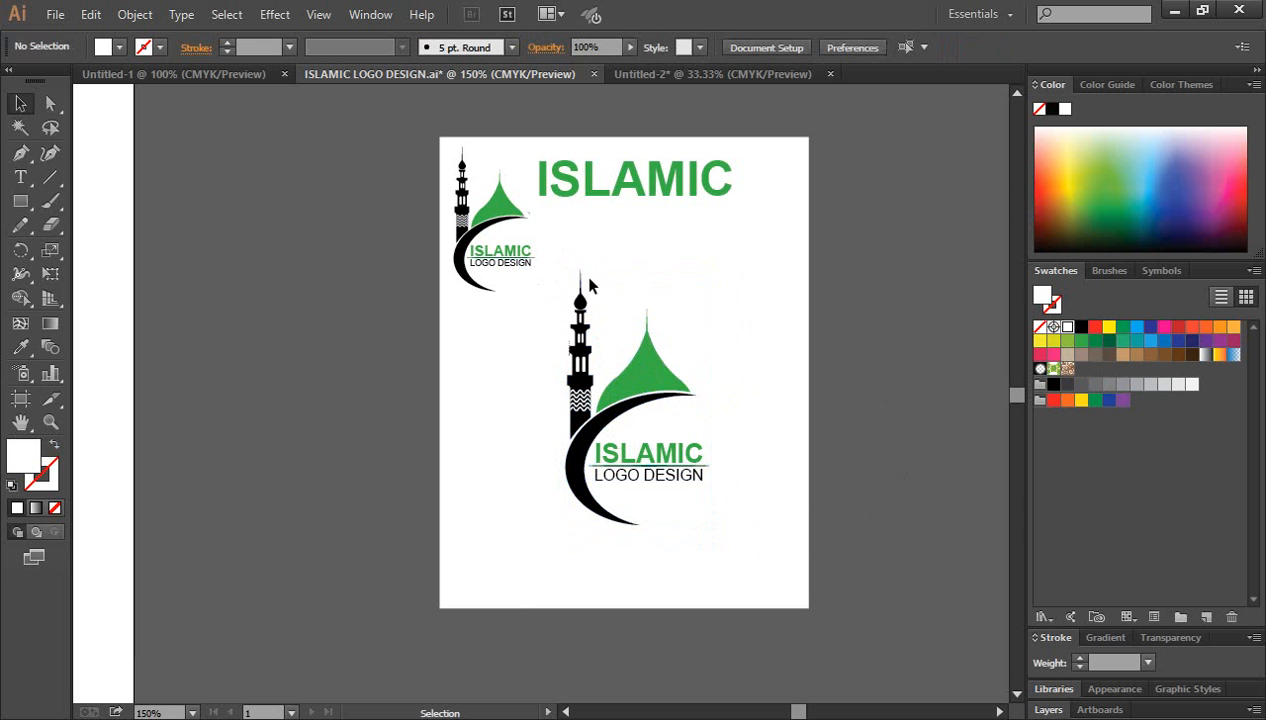
Step: Fade the whole large logo in the middle of the page to 20% opacity
drag(563, 258, 749, 541)
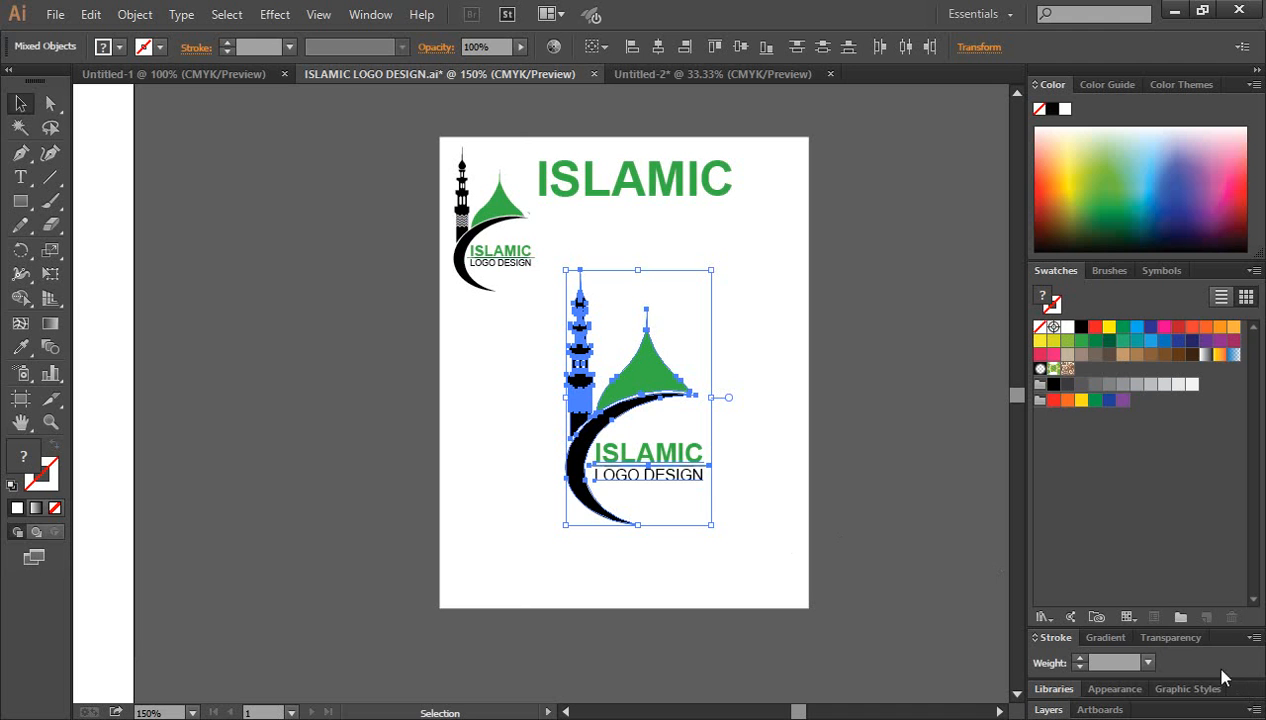
click(1171, 640)
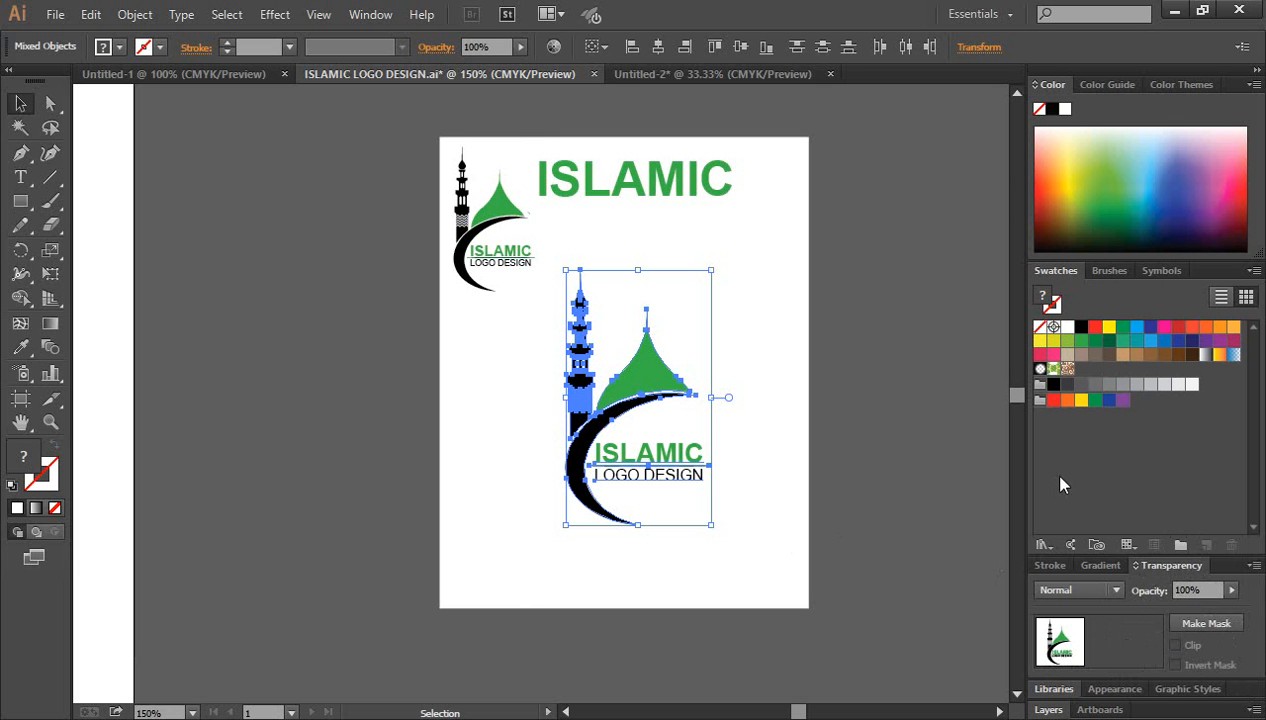
click(368, 15)
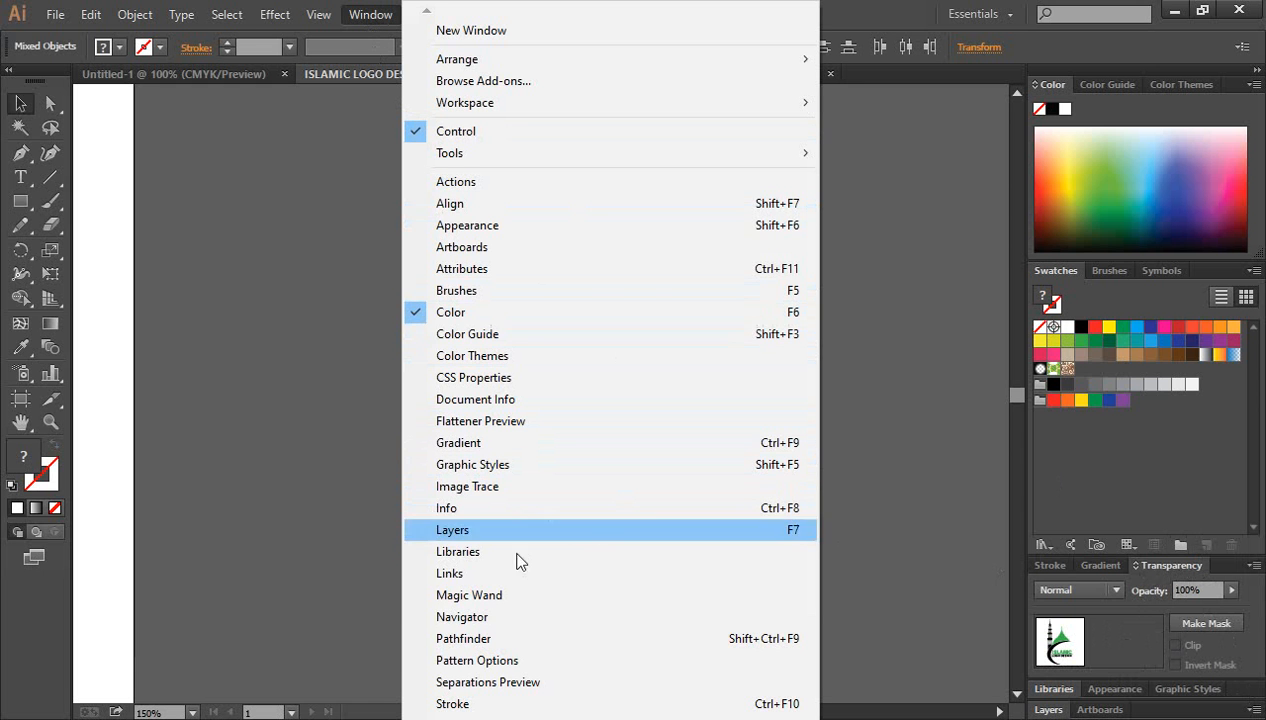
click(970, 488)
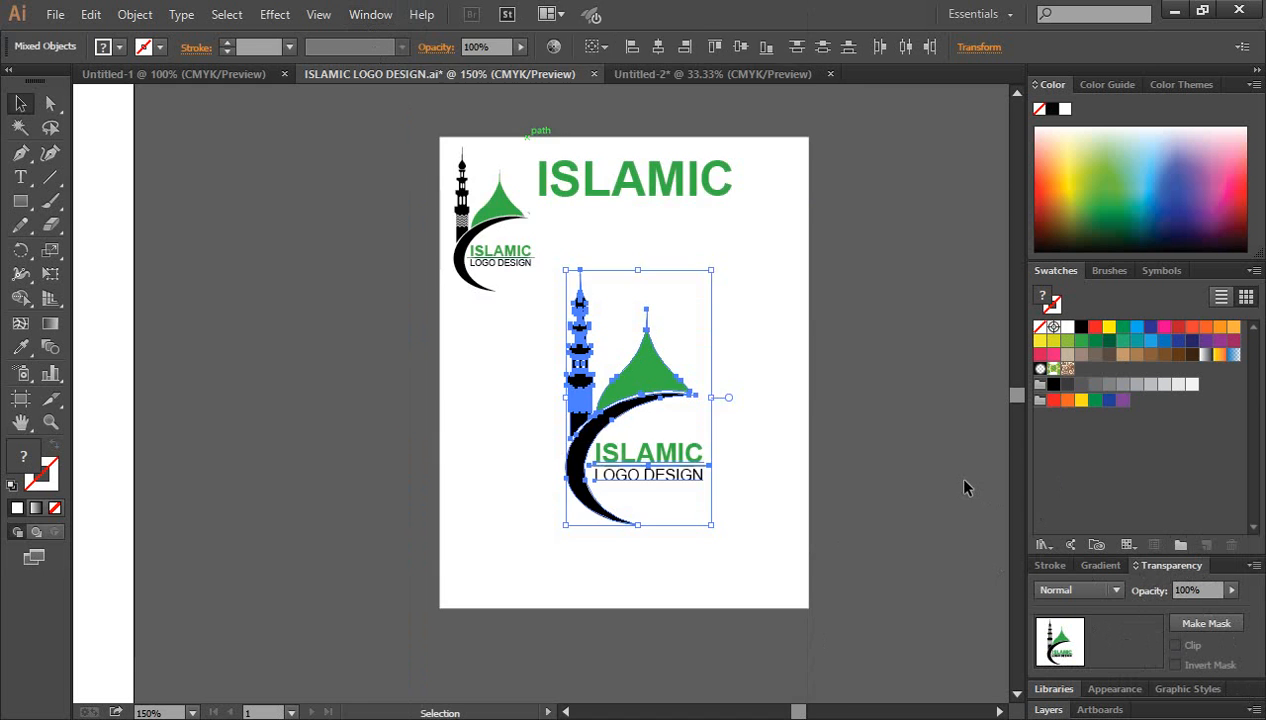
click(961, 486)
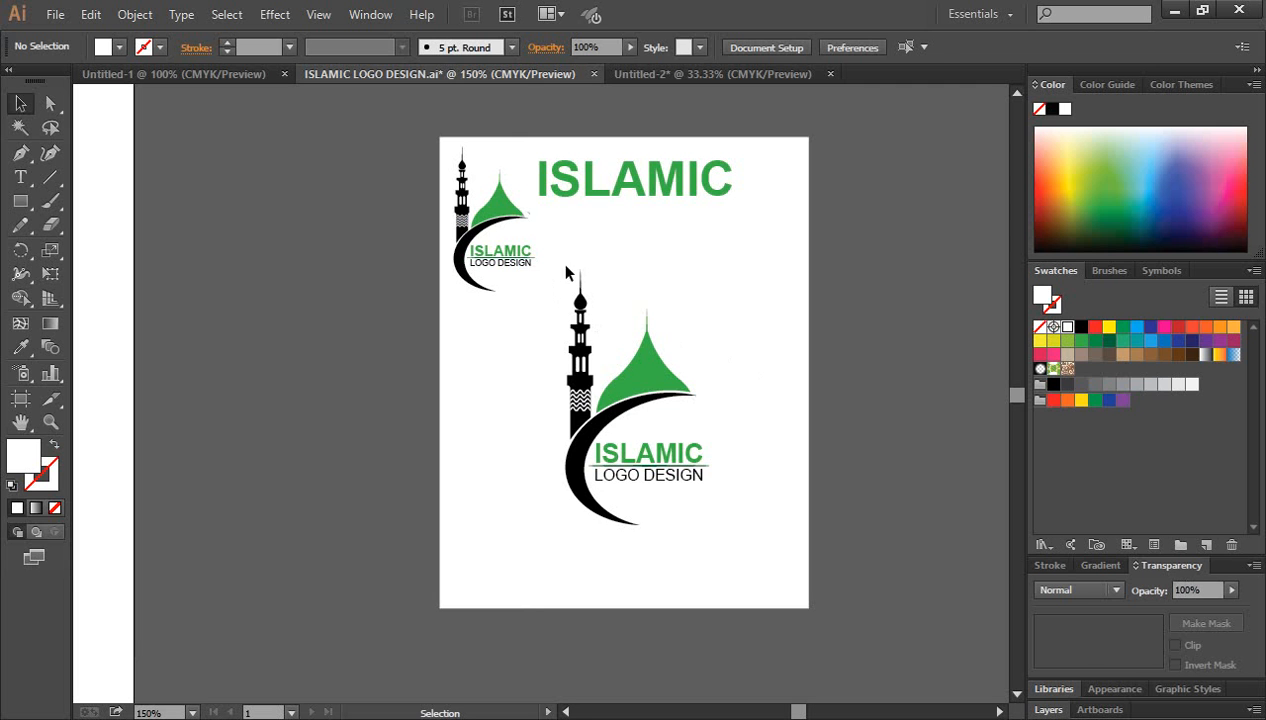
drag(559, 261, 723, 534)
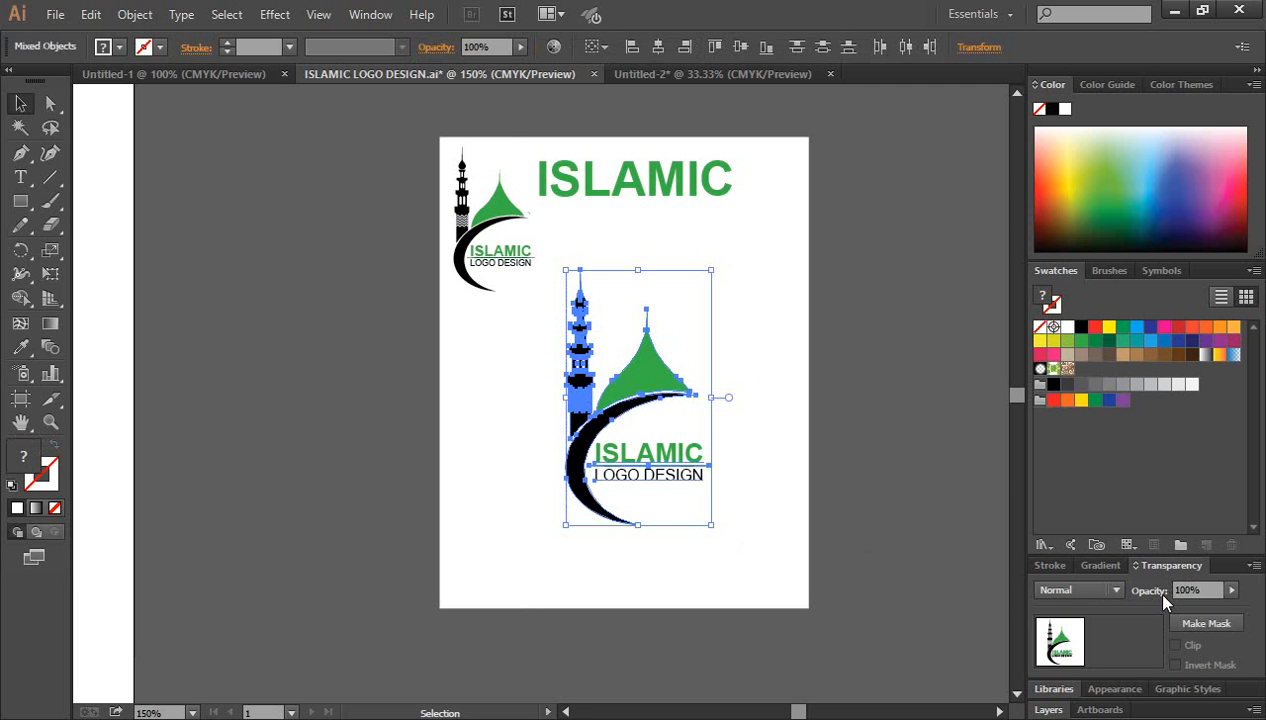
click(1232, 590)
click(1182, 590)
text(20)
key(Return)
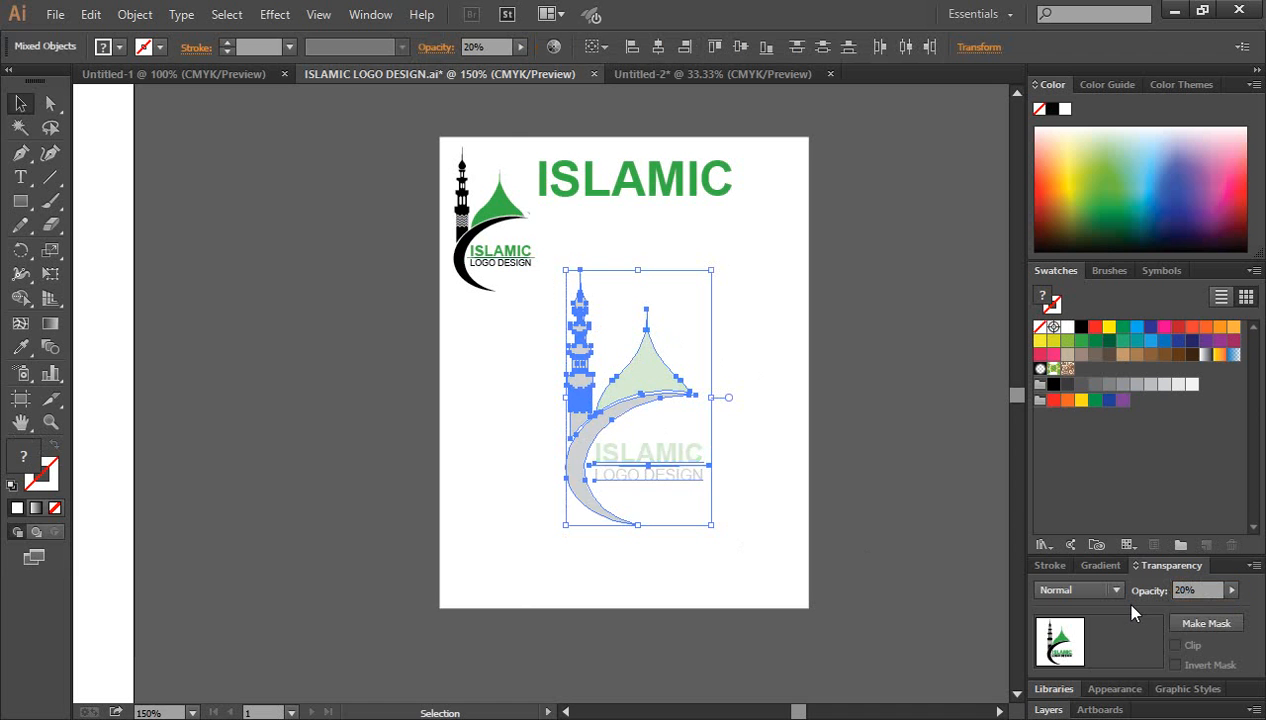
click(918, 412)
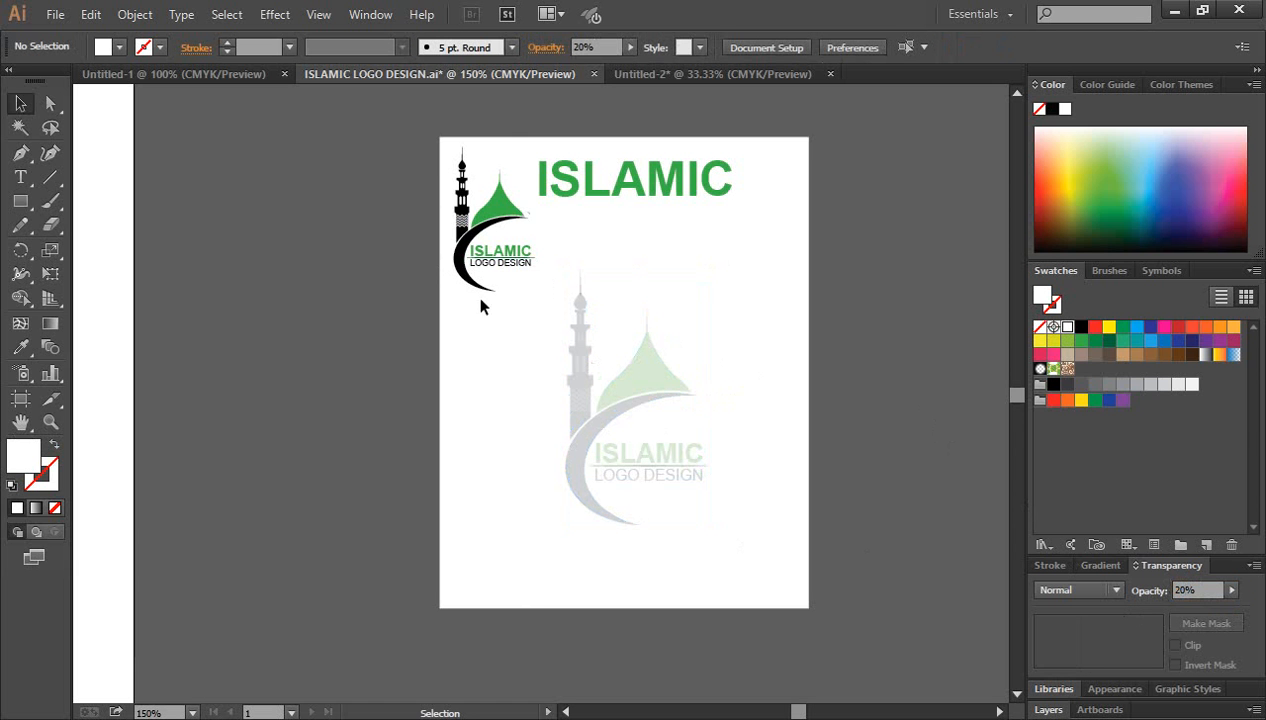
drag(422, 130, 515, 309)
click(892, 437)
drag(890, 551, 556, 283)
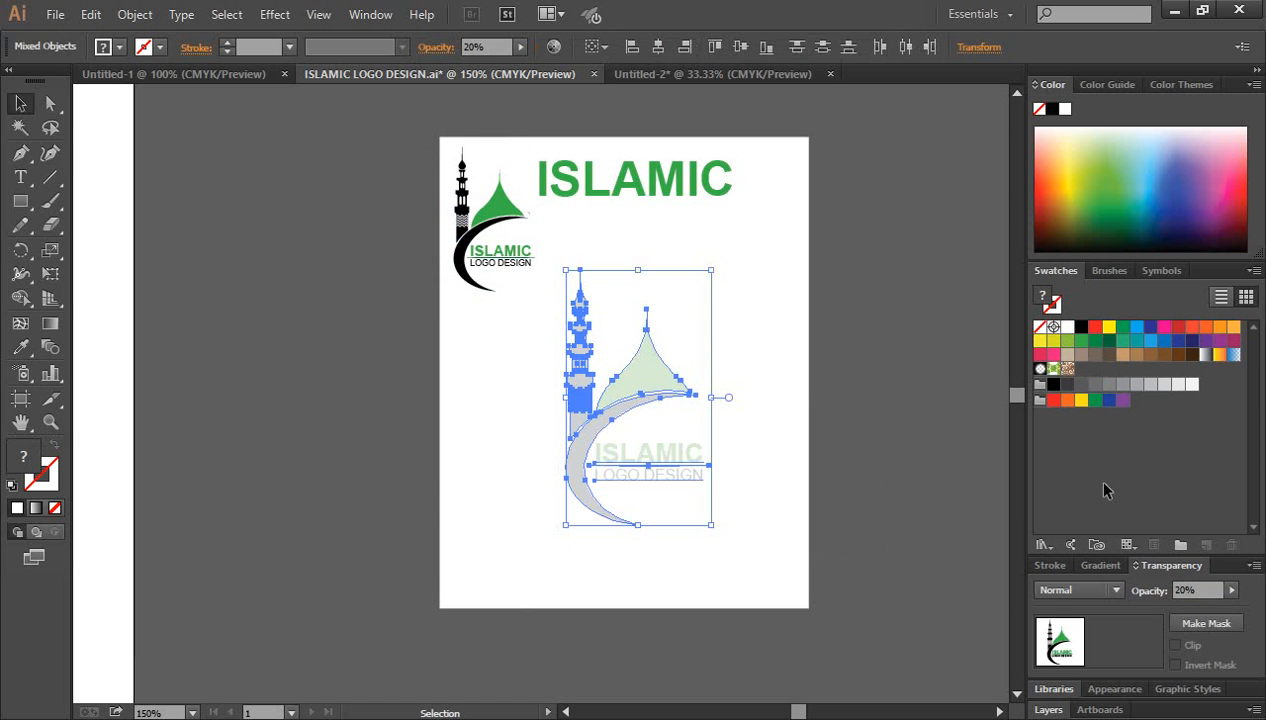
click(920, 428)
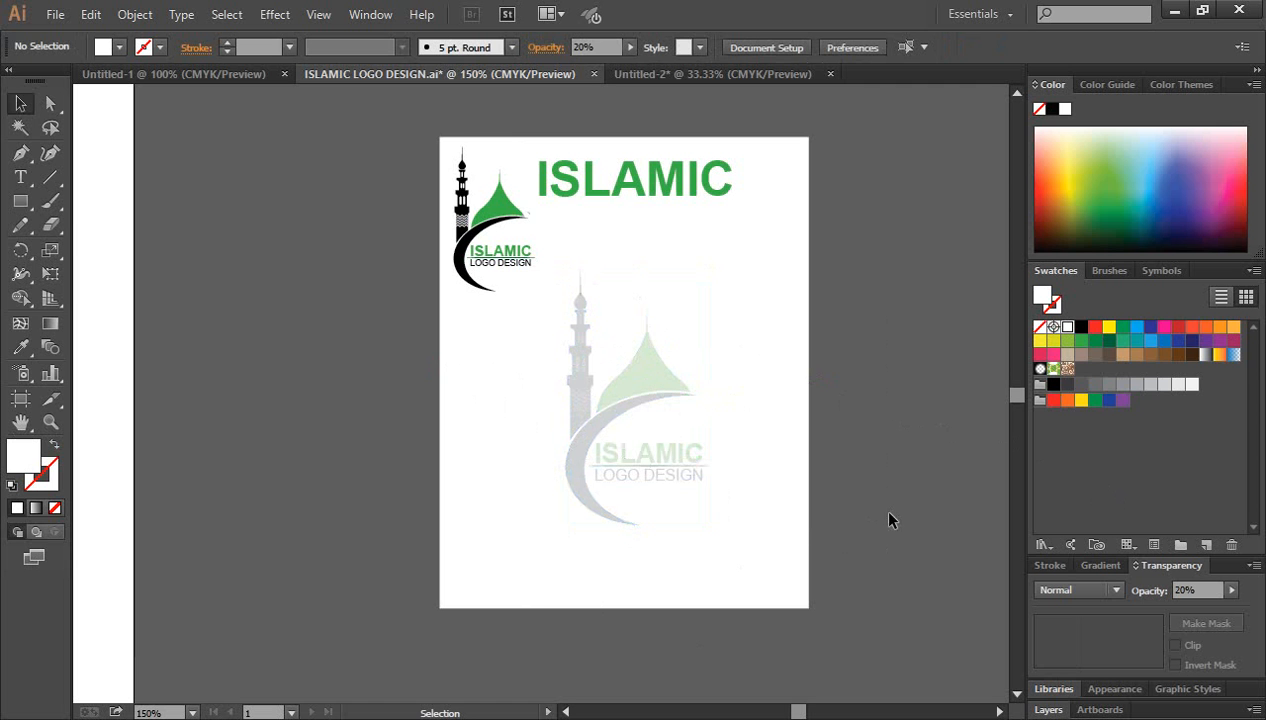
drag(567, 271, 738, 531)
click(862, 479)
drag(569, 256, 735, 508)
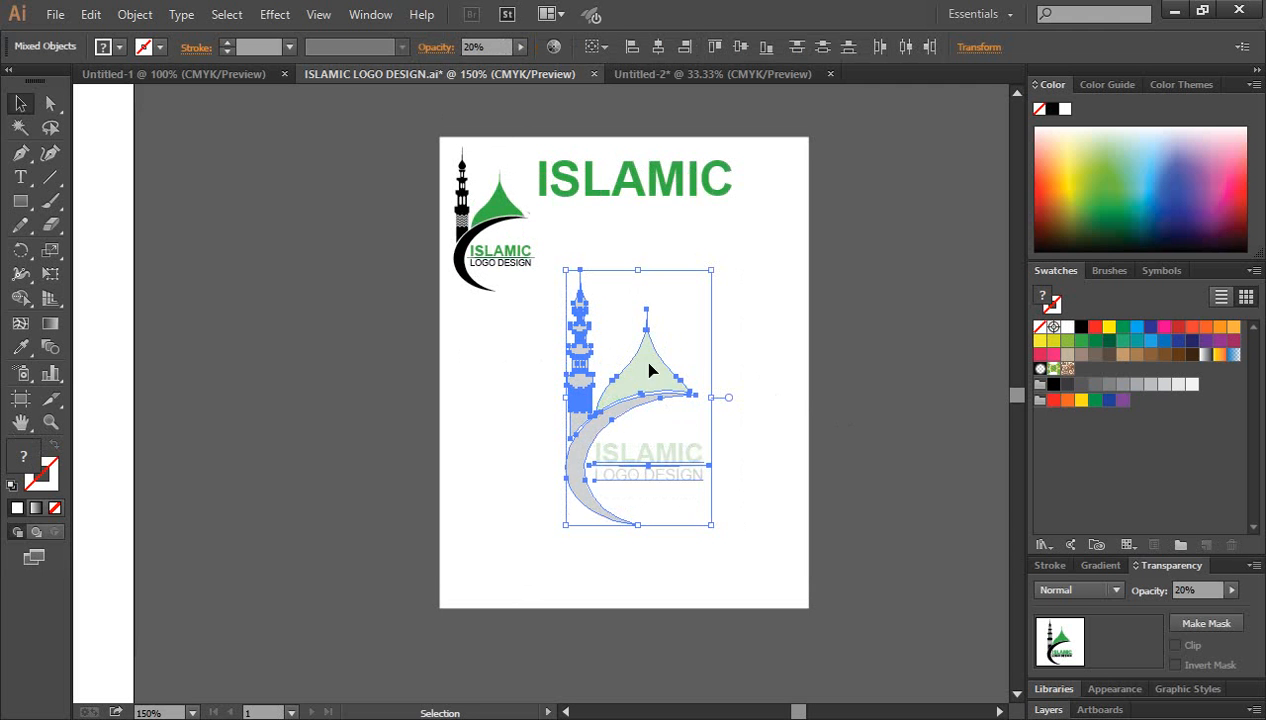
click(1180, 590)
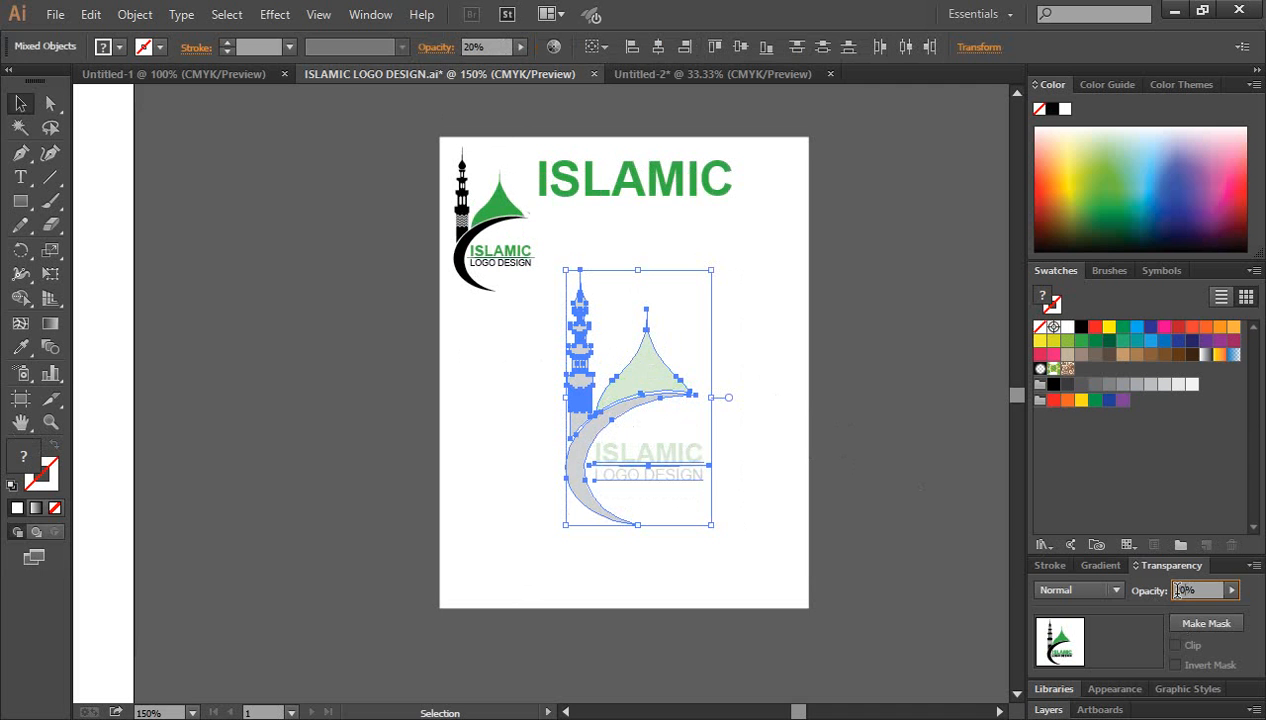
click(921, 497)
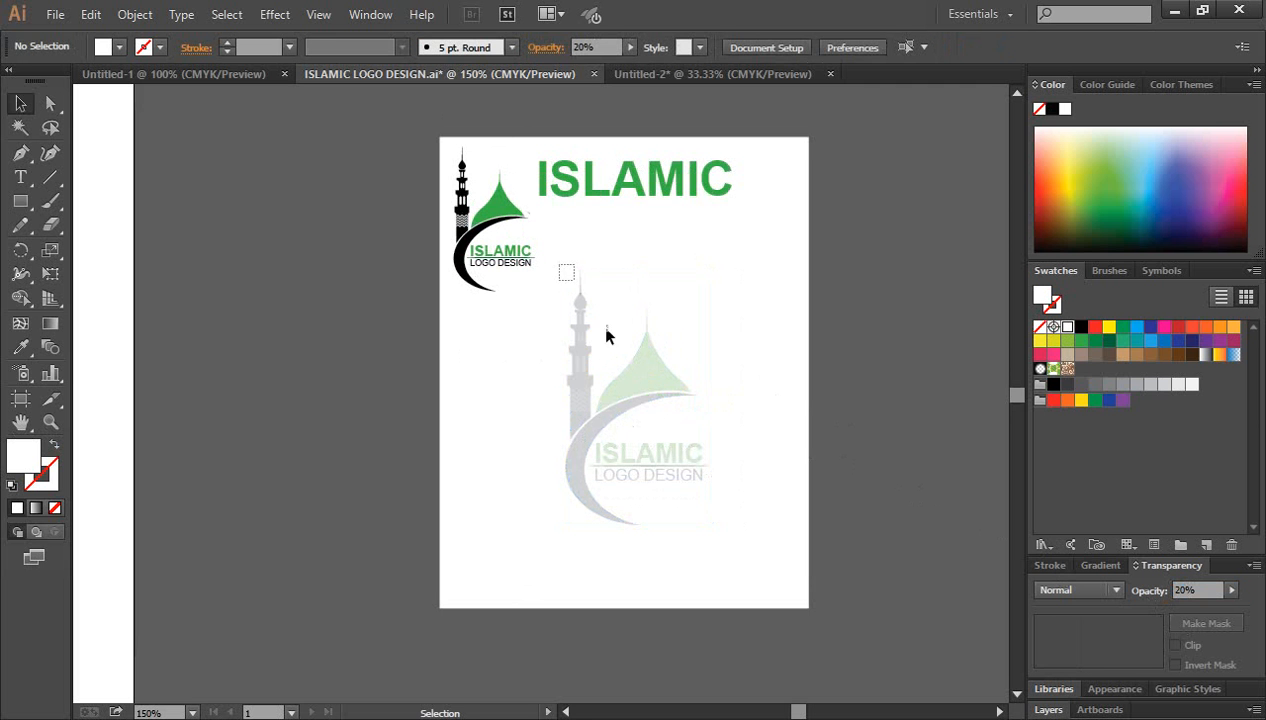
drag(606, 336, 738, 528)
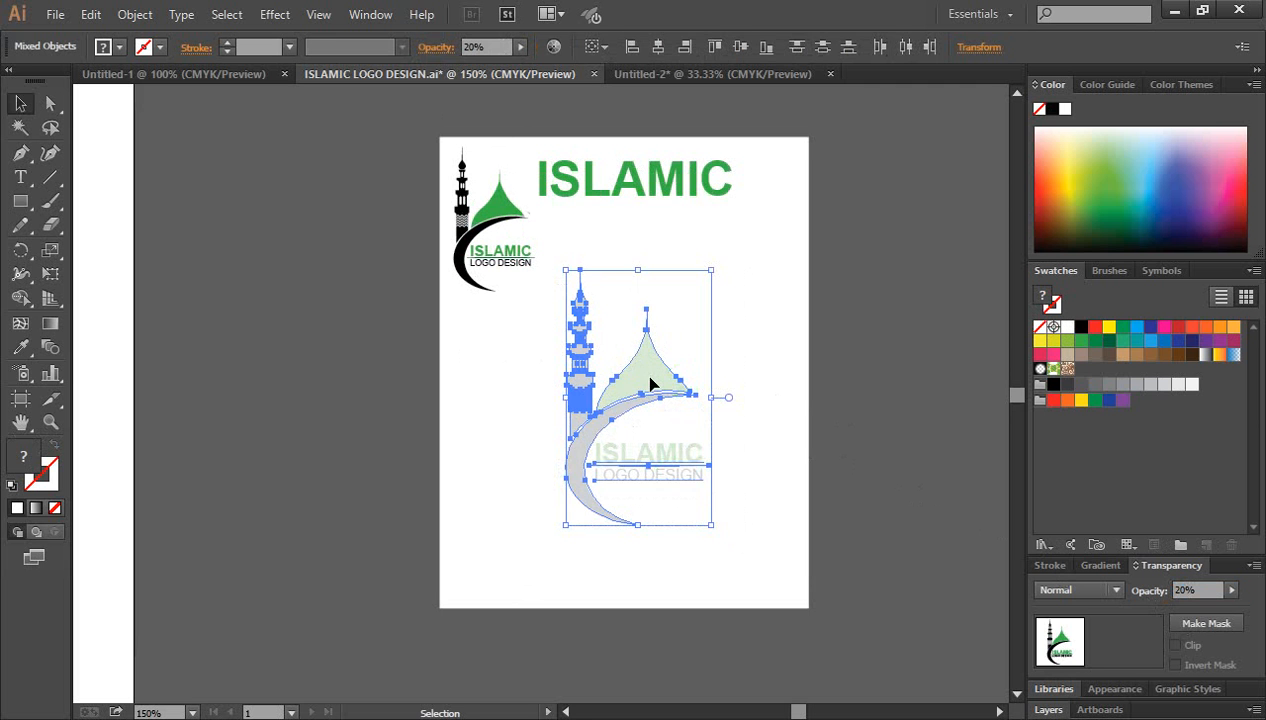
click(1166, 591)
click(883, 423)
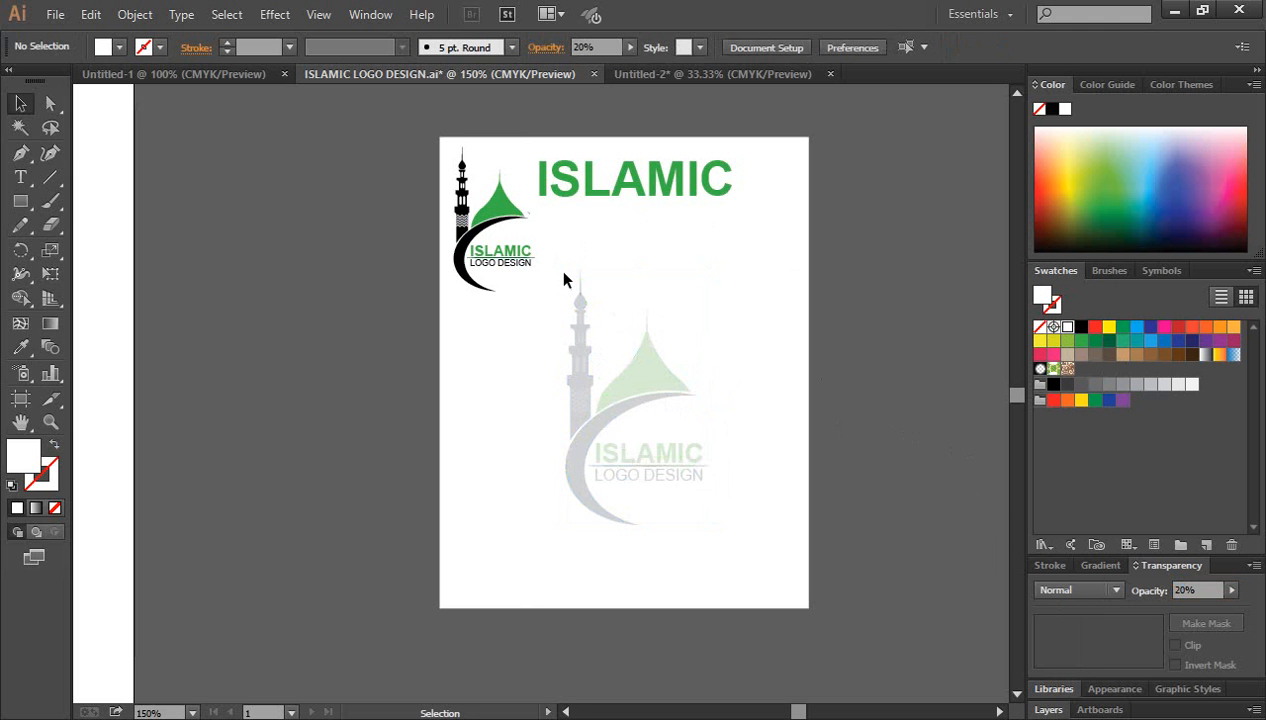
drag(603, 345, 755, 533)
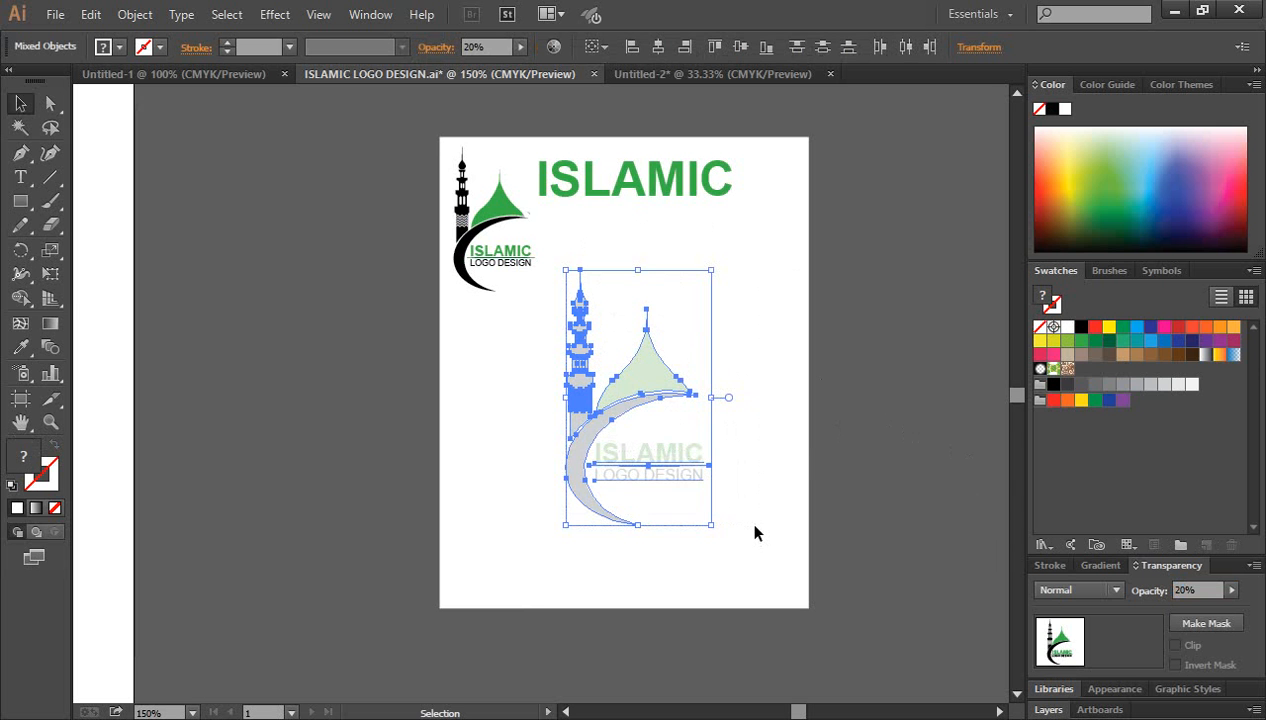
click(813, 438)
drag(561, 268, 770, 550)
click(870, 519)
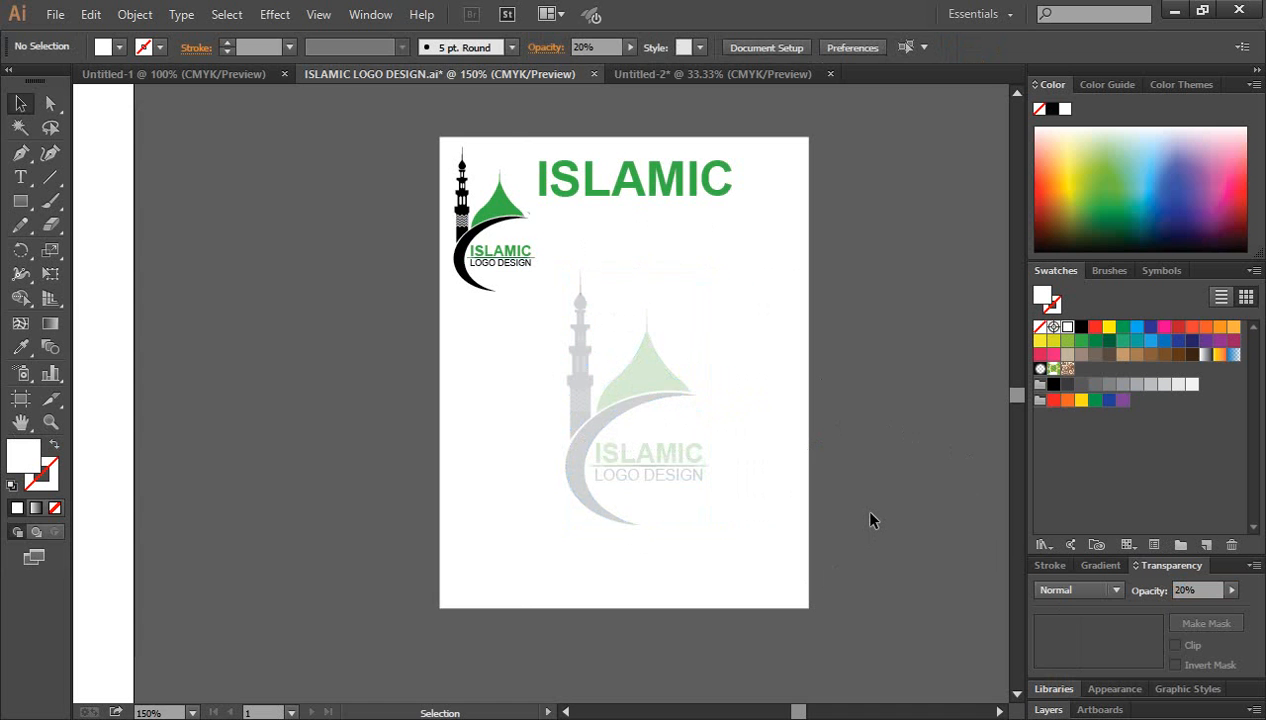
scroll(700, 400, down, 1)
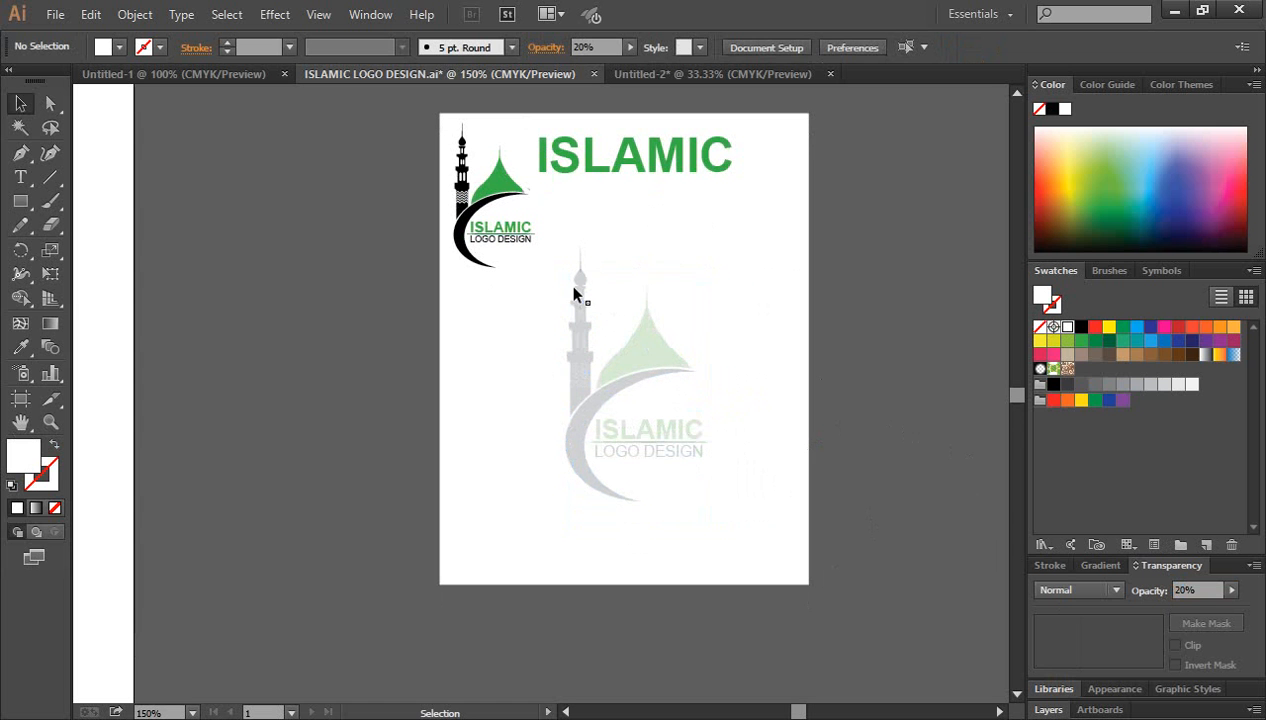
drag(561, 248, 706, 500)
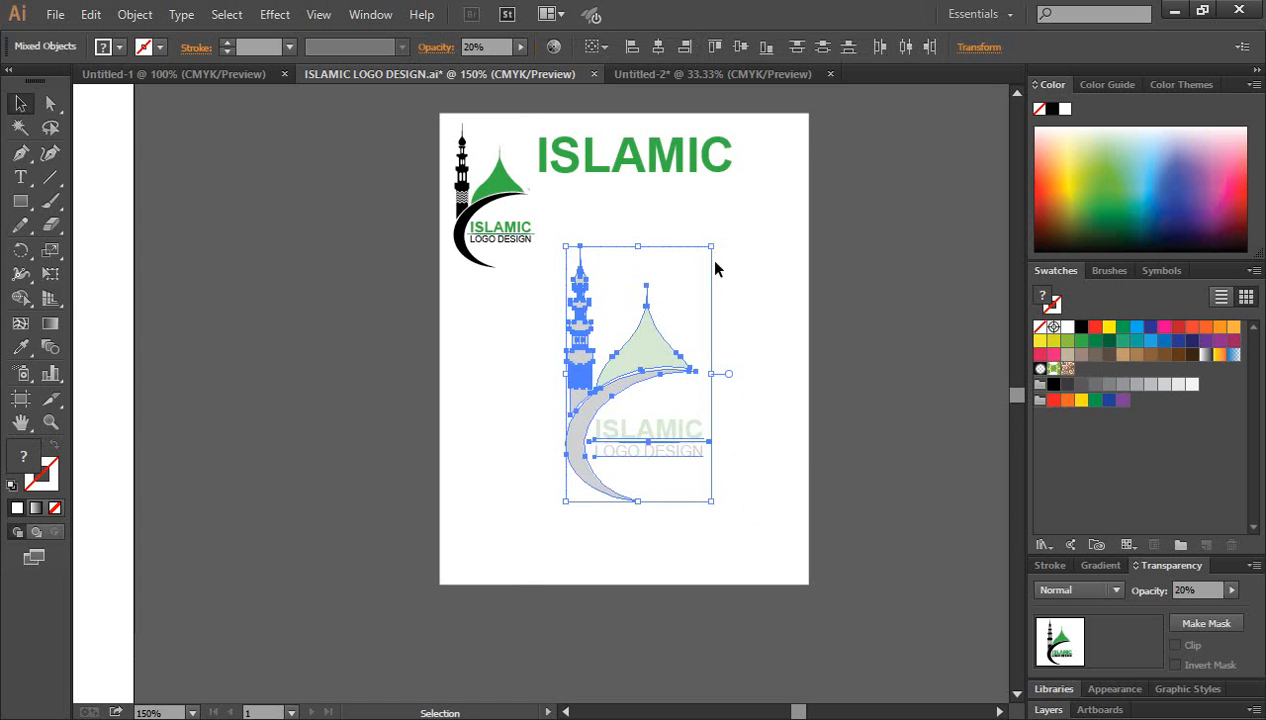
click(1186, 590)
click(851, 411)
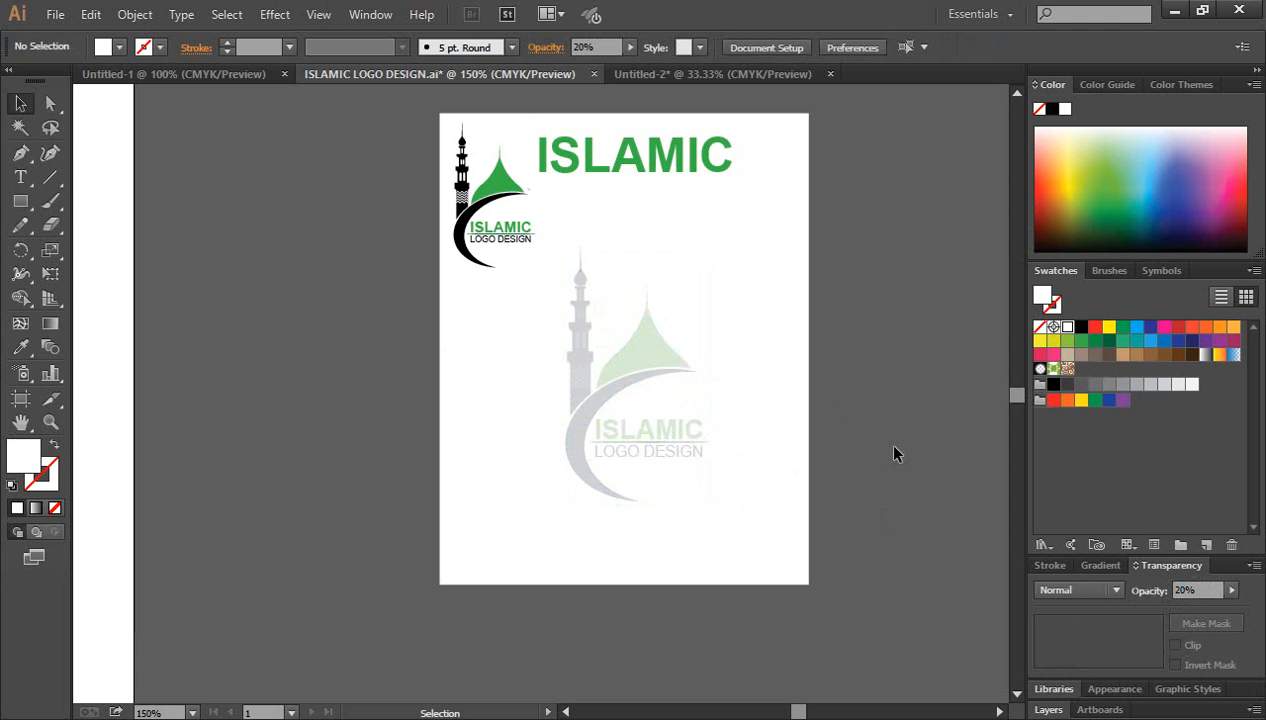
scroll(885, 443, up, 1)
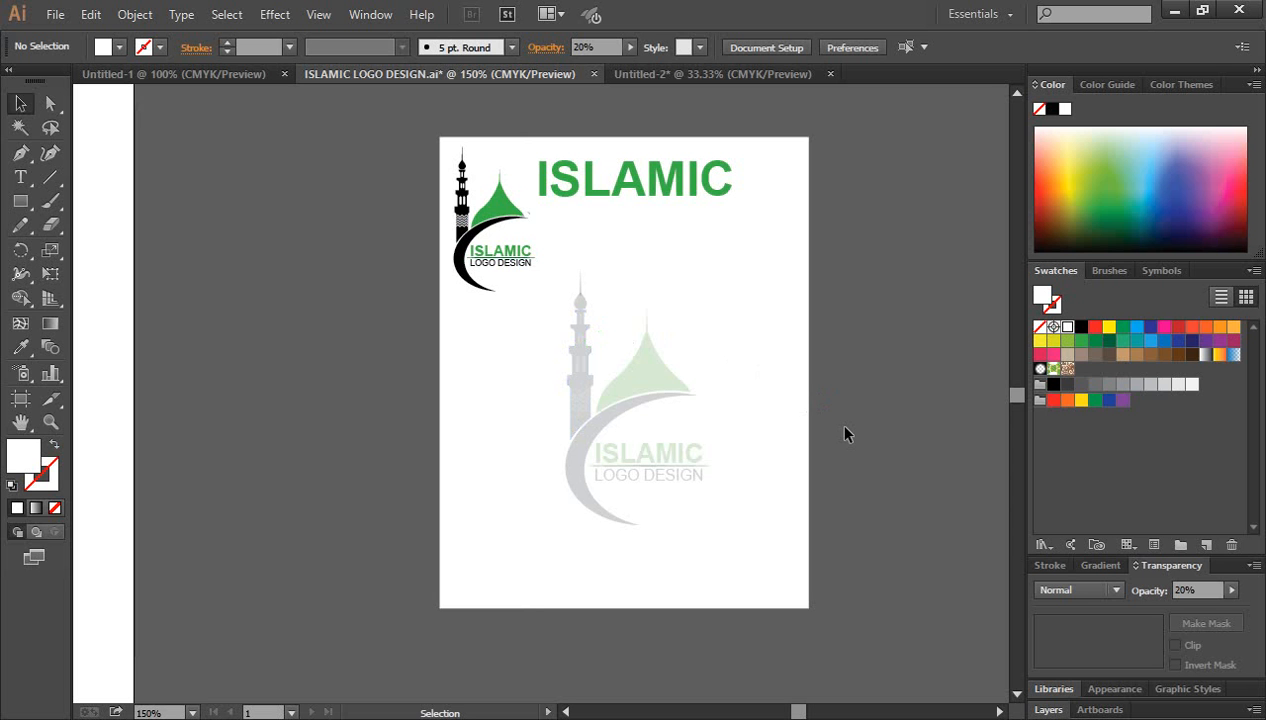
drag(601, 332, 771, 526)
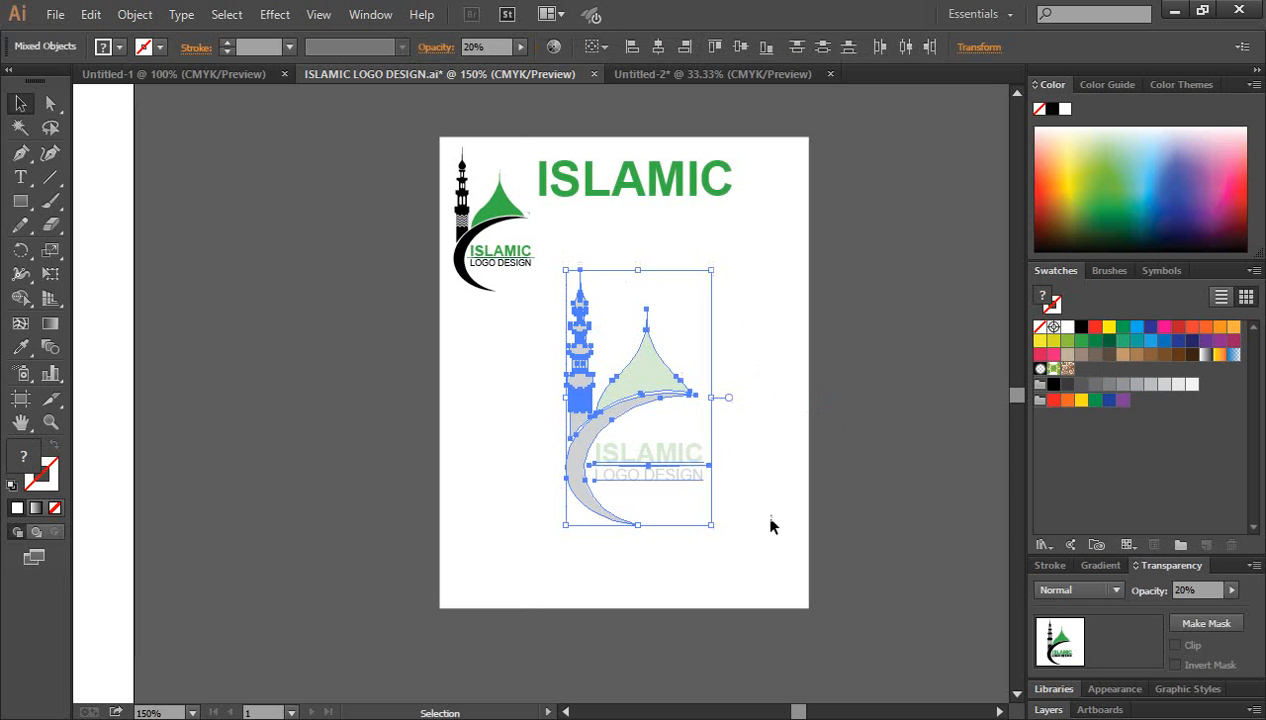
click(899, 451)
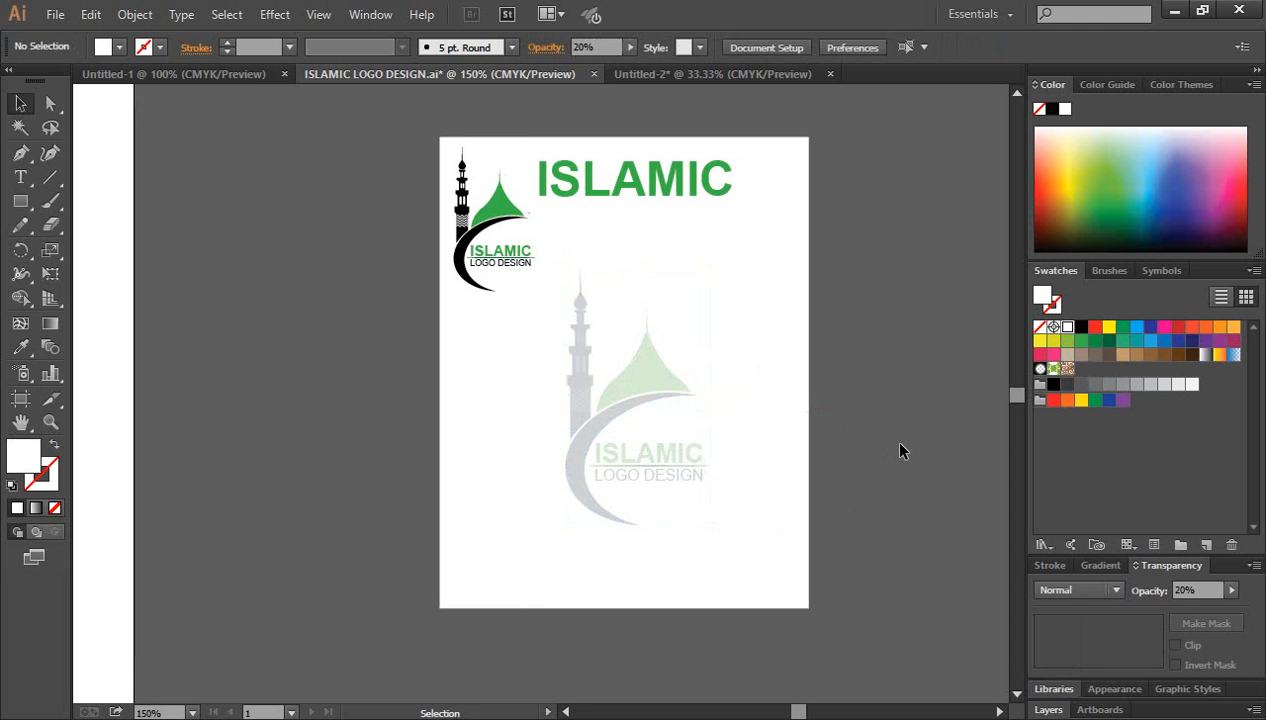